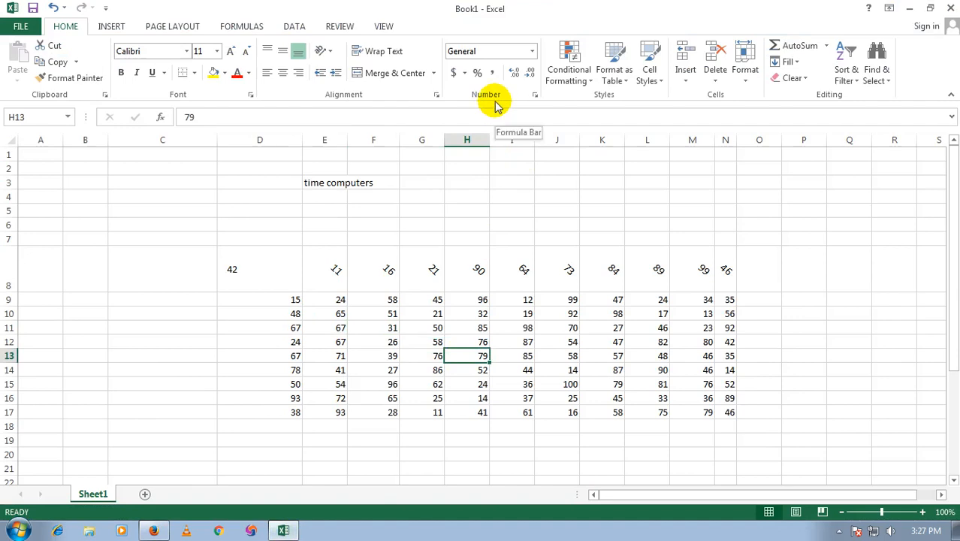
- Enter 4 in cell A2, and replace it with $4
left_click(418, 352)
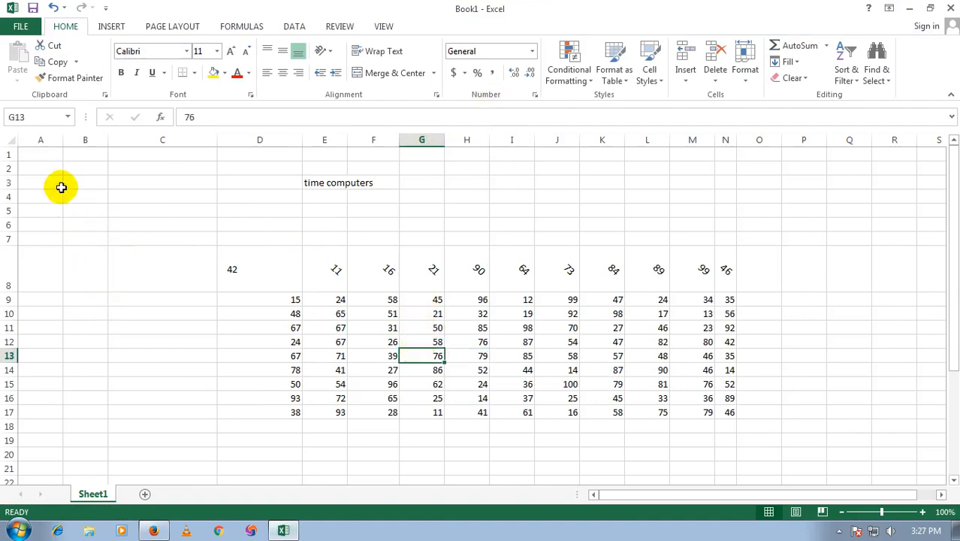
left_click(40, 140)
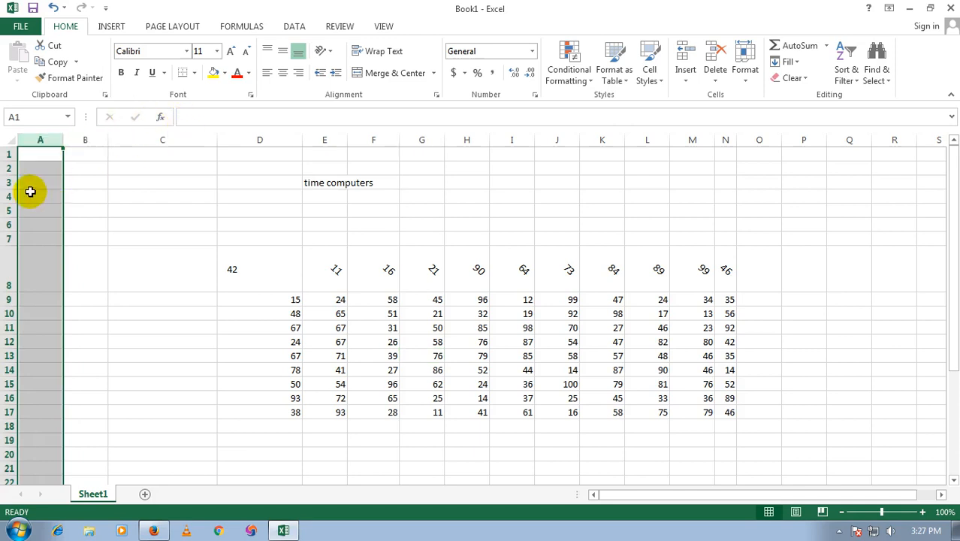
left_click(47, 170)
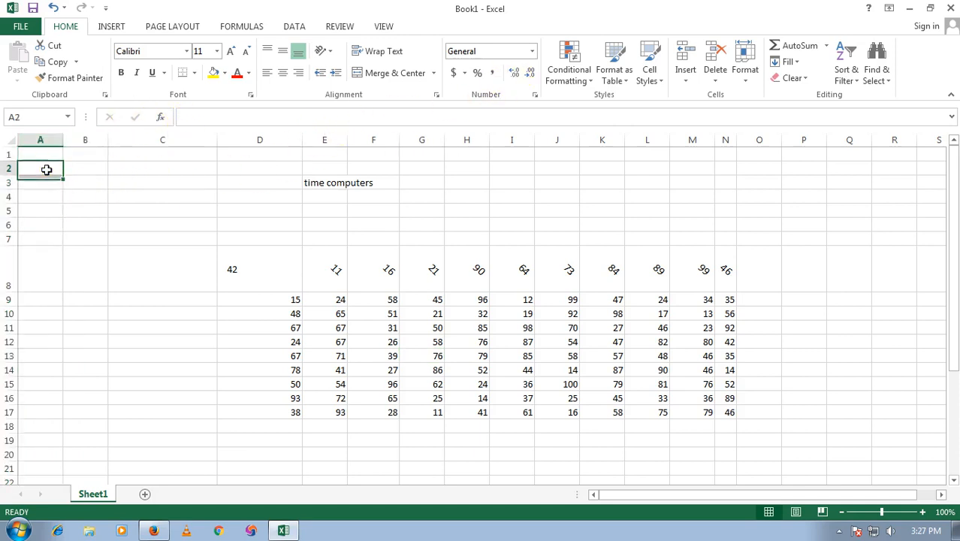
type("4")
key("Return")
left_click(33, 173)
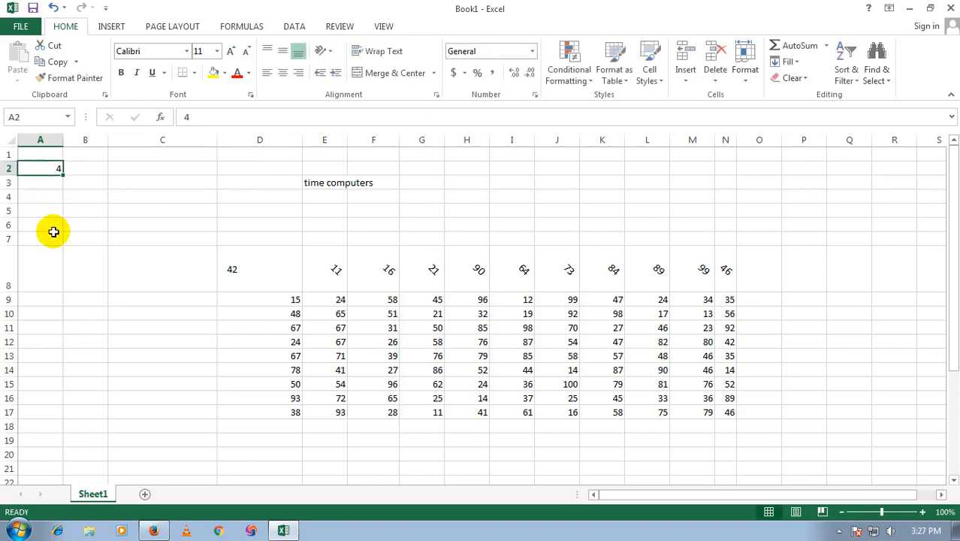
type("$")
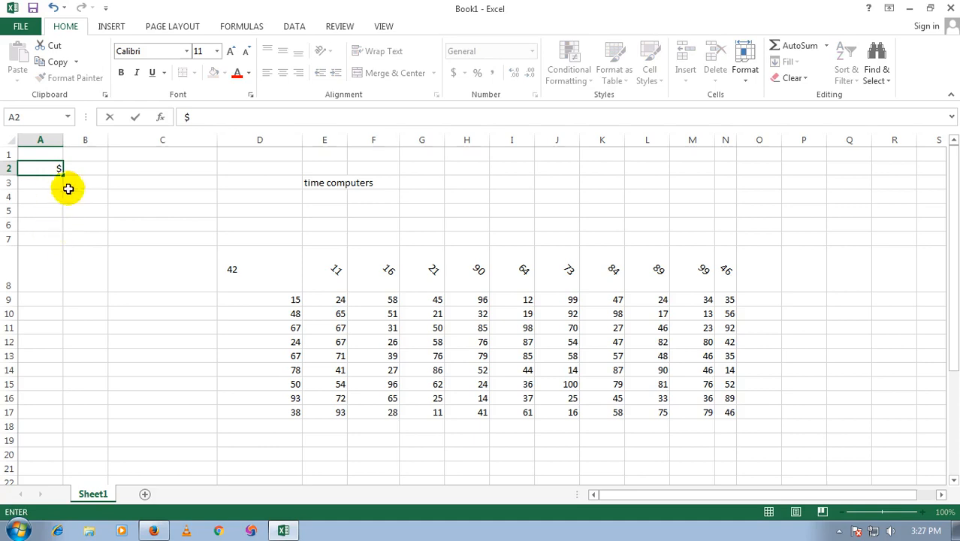
type("4")
left_click(86, 234)
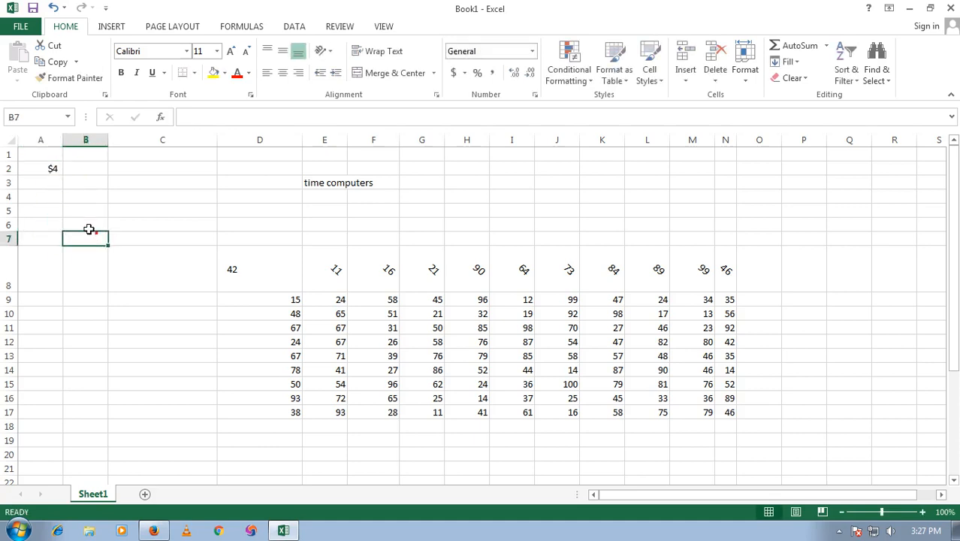
- Enter 5 in cell A5 and 6 in cells A6 and A8
left_click(55, 180)
left_click(53, 170)
left_click(29, 216)
type("5")
left_click(48, 225)
type("6")
left_click(48, 255)
type("6")
left_click(48, 299)
left_click(51, 317)
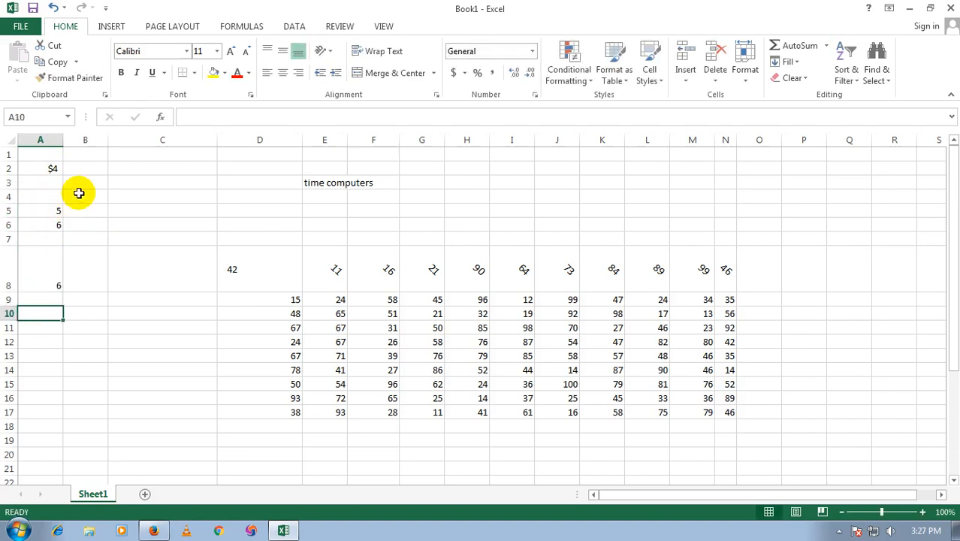
- Clear the contents of column A and apply the Currency number format to the whole column
left_click_drag(53, 168, 45, 318)
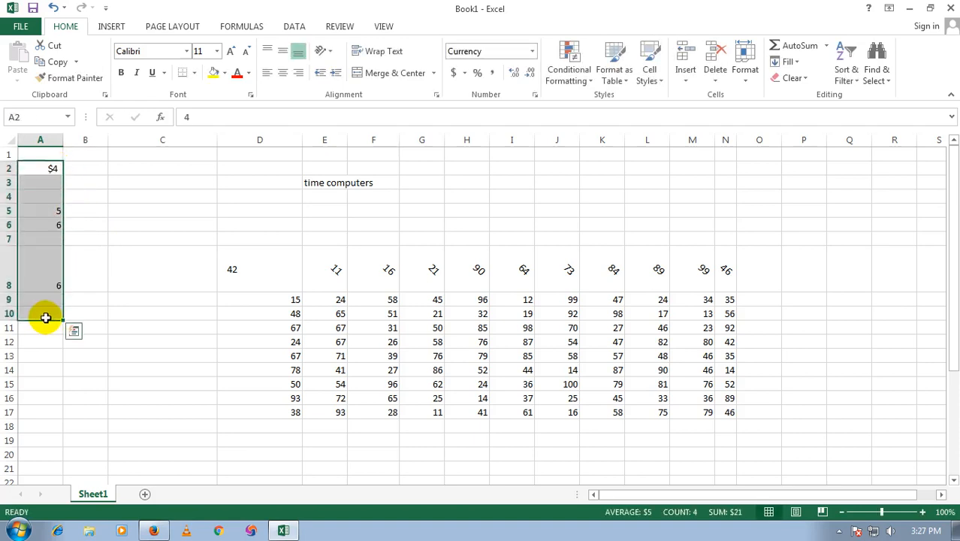
left_click(39, 141)
key("Delete")
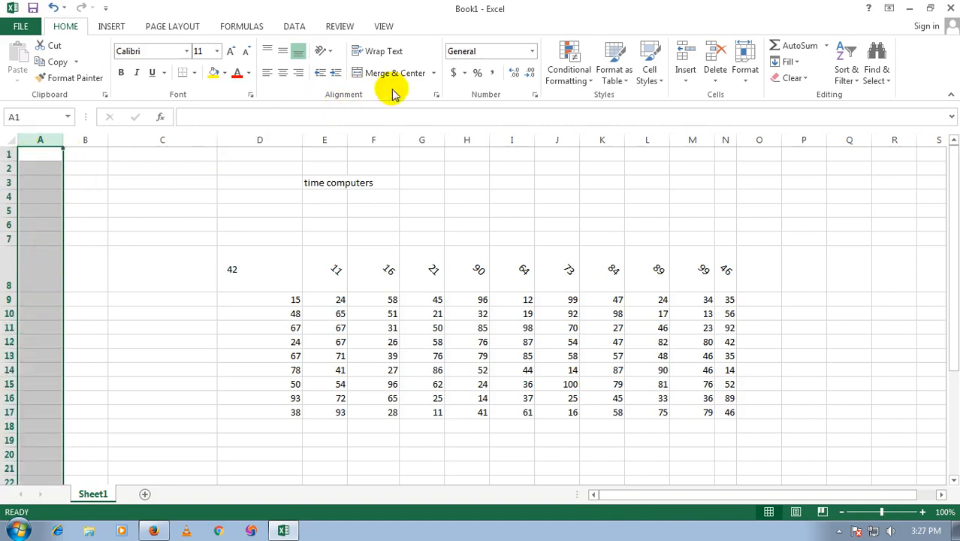
left_click(532, 51)
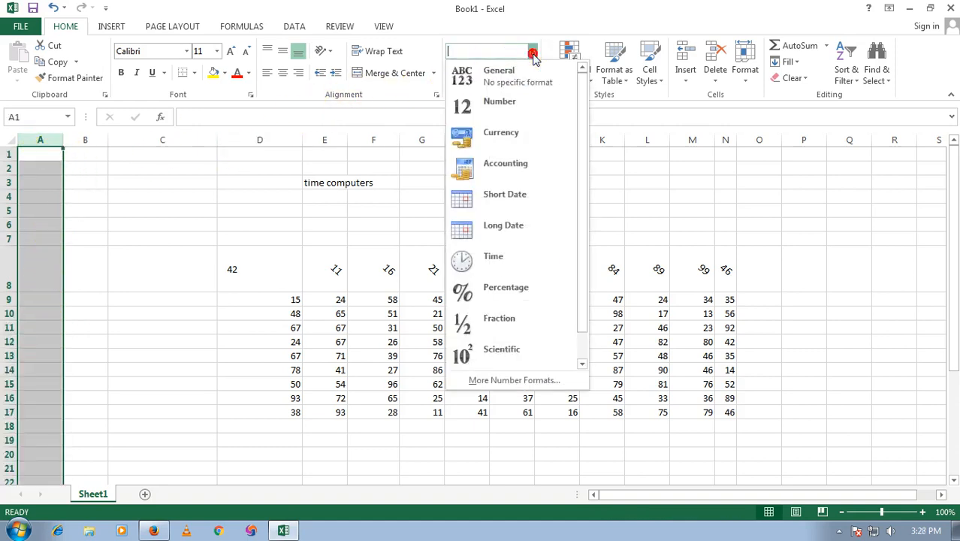
left_click(499, 141)
- Enter 6 in cells A3 and A5
left_click(52, 182)
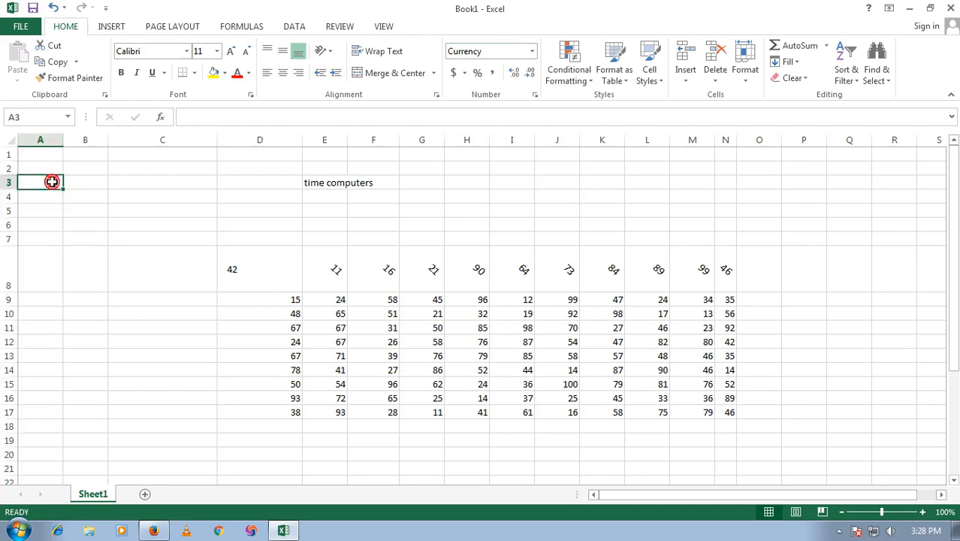
type("6")
key("Return")
left_click(48, 210)
type("6")
left_click(47, 260)
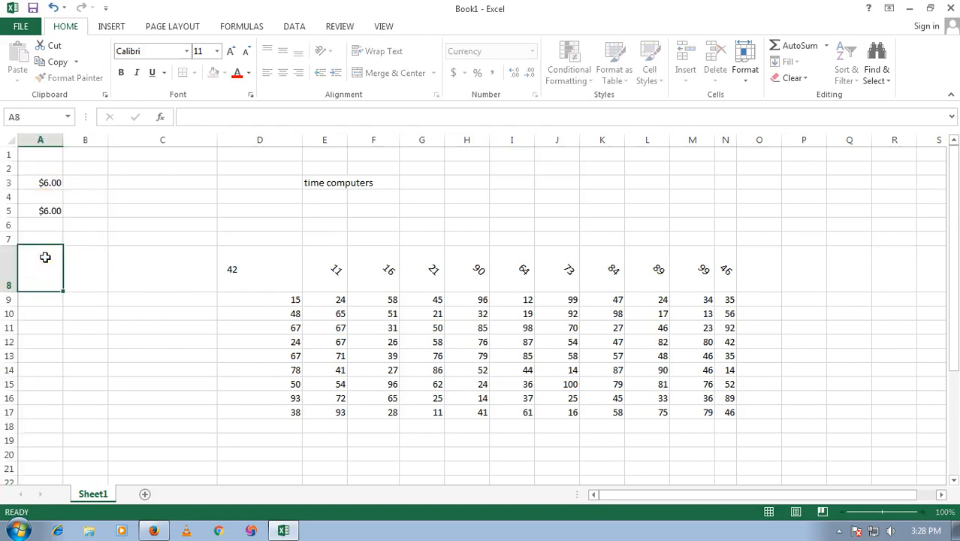
- Enter 5 in cell A9, 3 in A10 and 33 in A12
left_click(47, 298)
type("t")
left_click(42, 352)
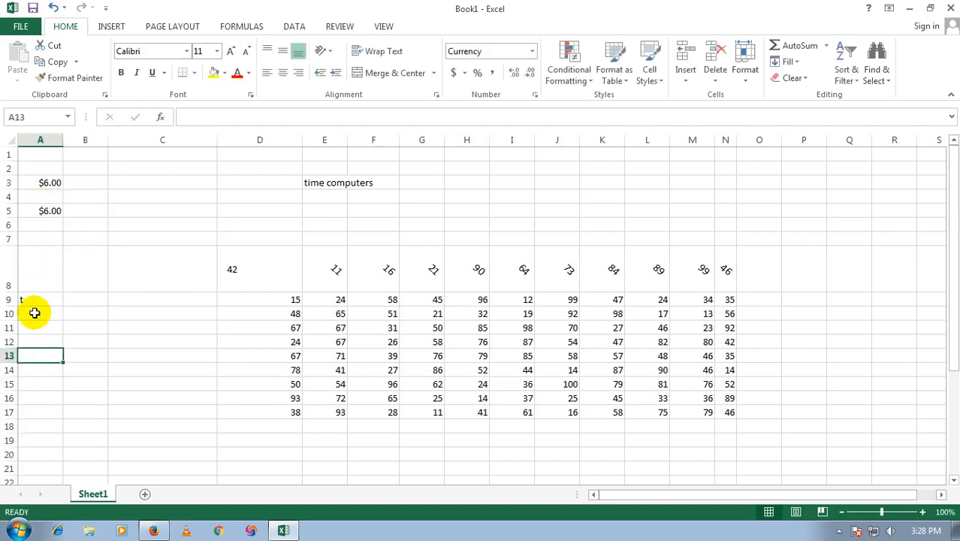
left_click(35, 300)
type("5")
left_click(43, 314)
type("3")
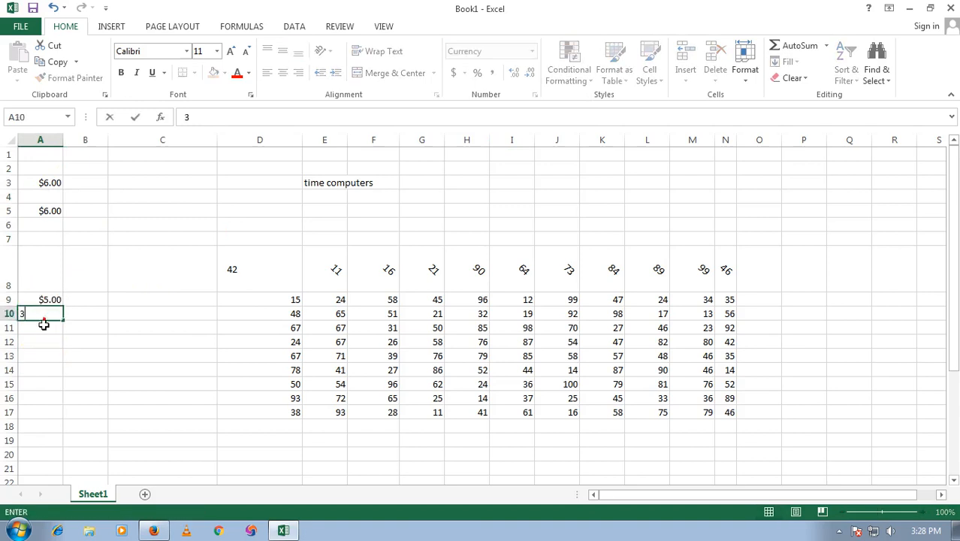
left_click(45, 342)
type("33")
left_click(80, 326)
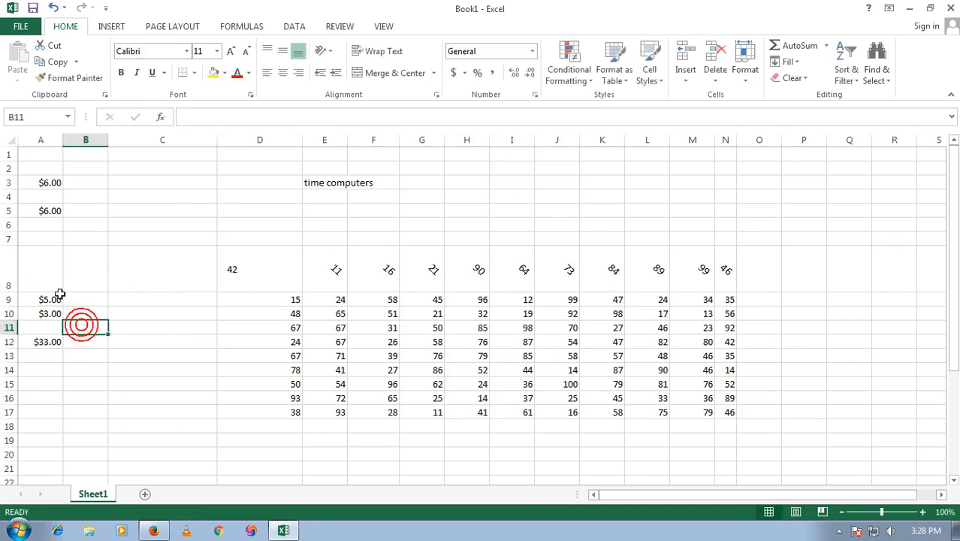
- Clear the contents of column A and enter 2.00 in cell A1
left_click(51, 140)
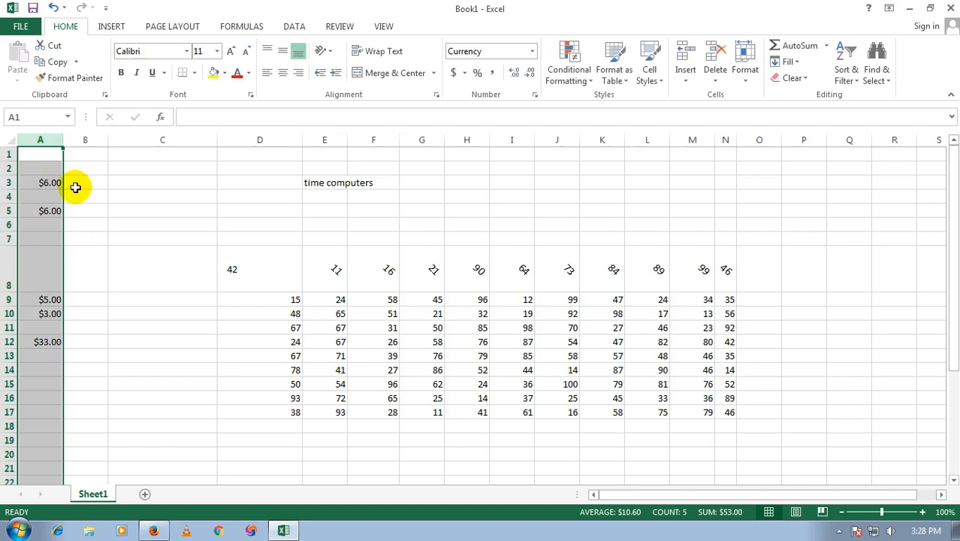
key("Delete")
left_click_drag(120, 315, 120, 334)
left_click(31, 154)
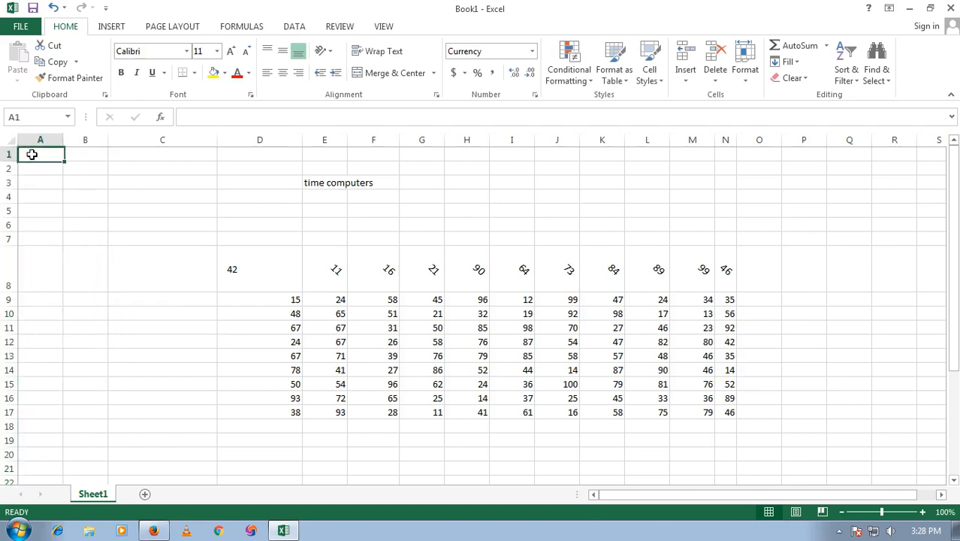
type("2.")
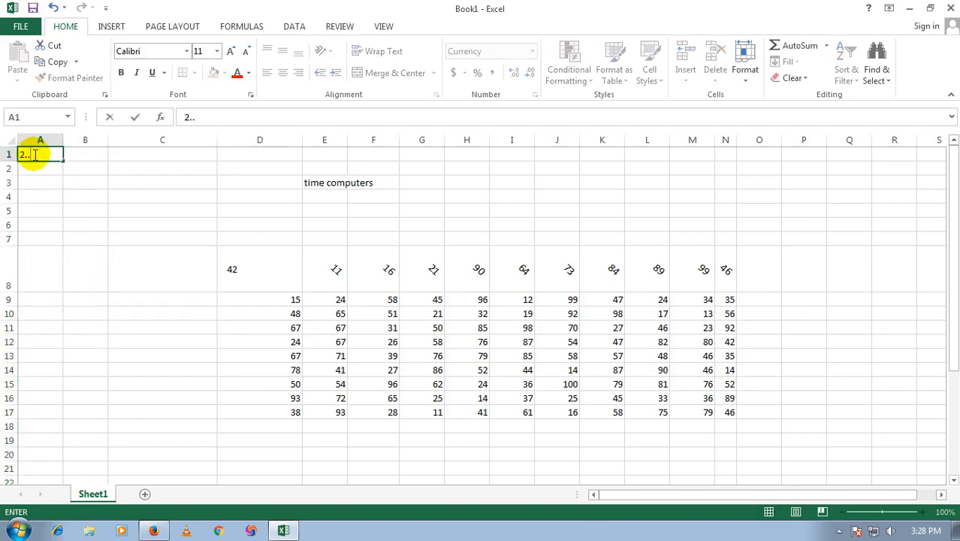
type("00")
key("Return")
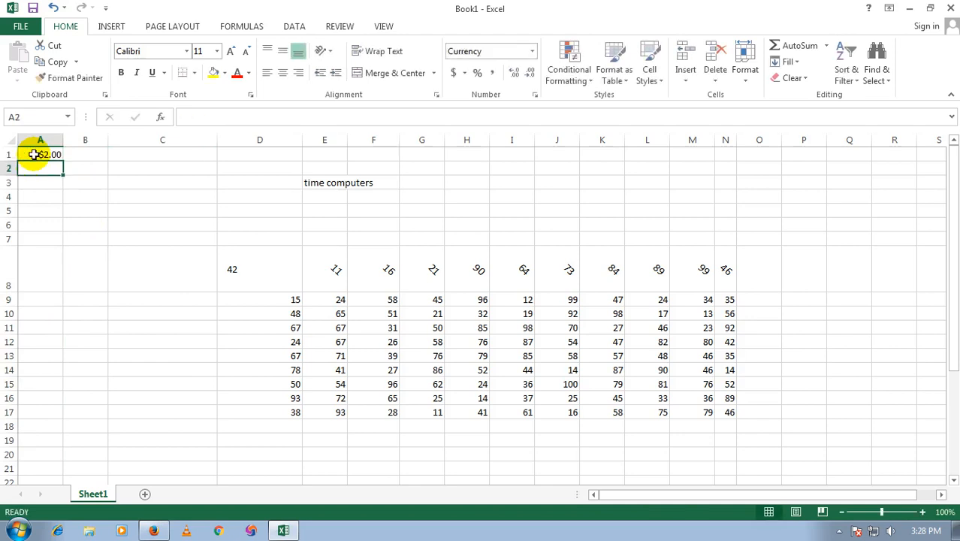
- Set column A to the General number format and re-enter 2.00 in cell A1
left_click(39, 140)
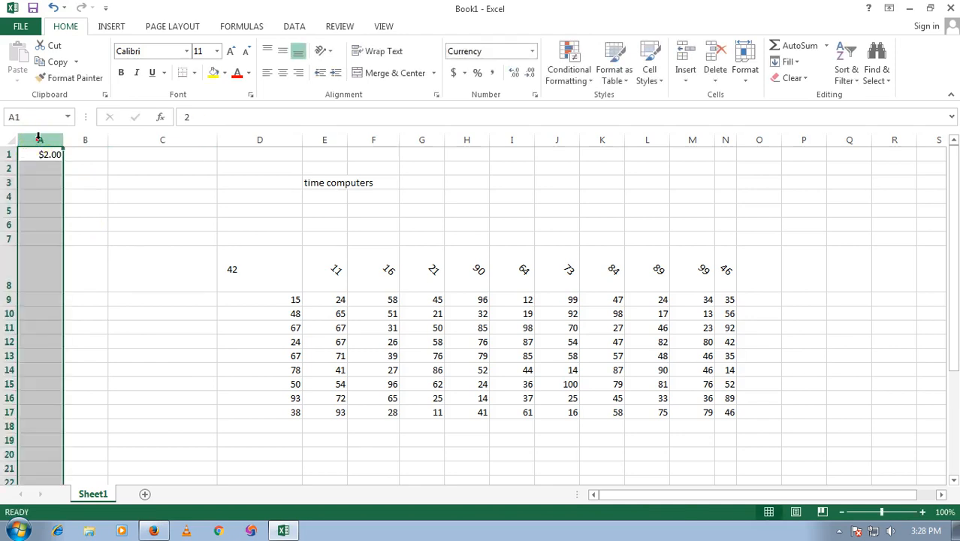
left_click(534, 51)
left_click(518, 72)
left_click(85, 180)
left_click(38, 156)
type("2.00")
key("Return")
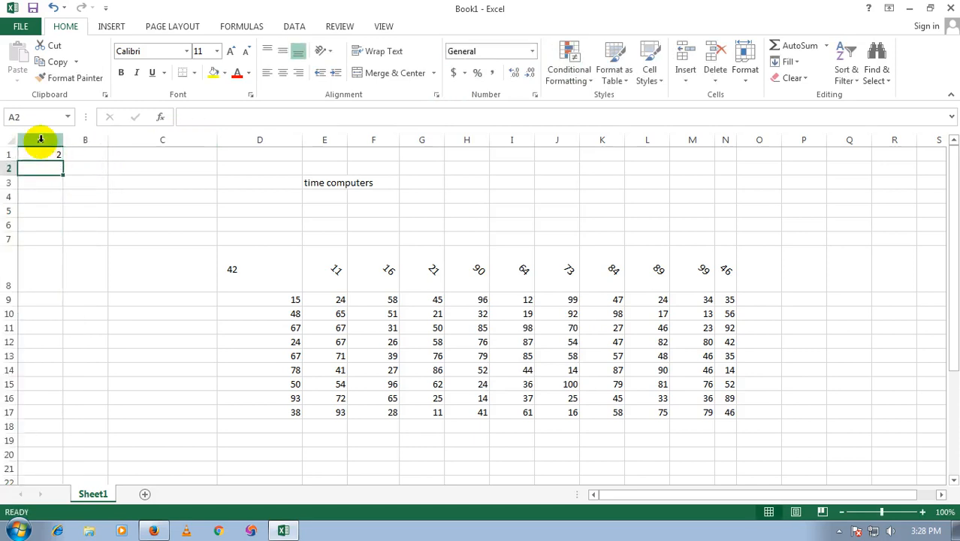
- Enter 45.00 in cell A2
type("45")
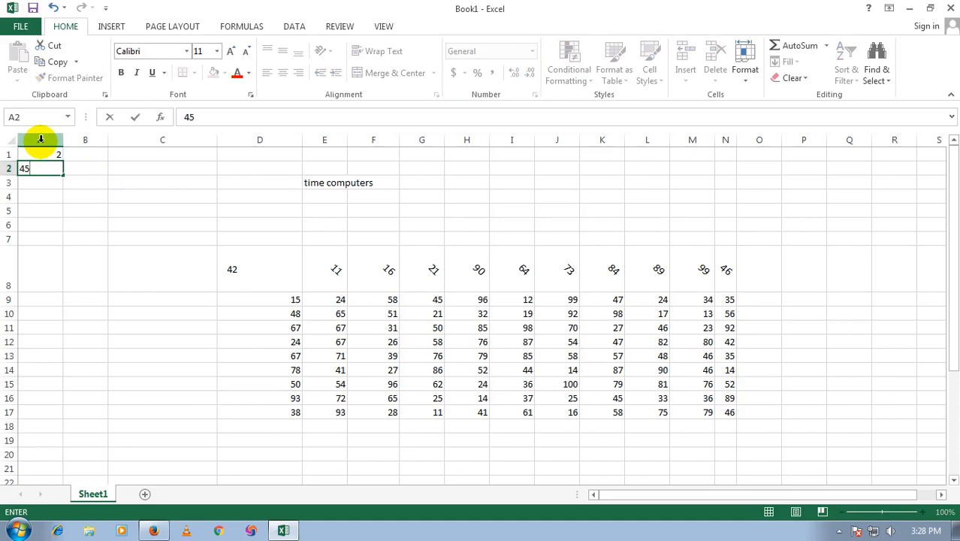
type(".00")
key("Return")
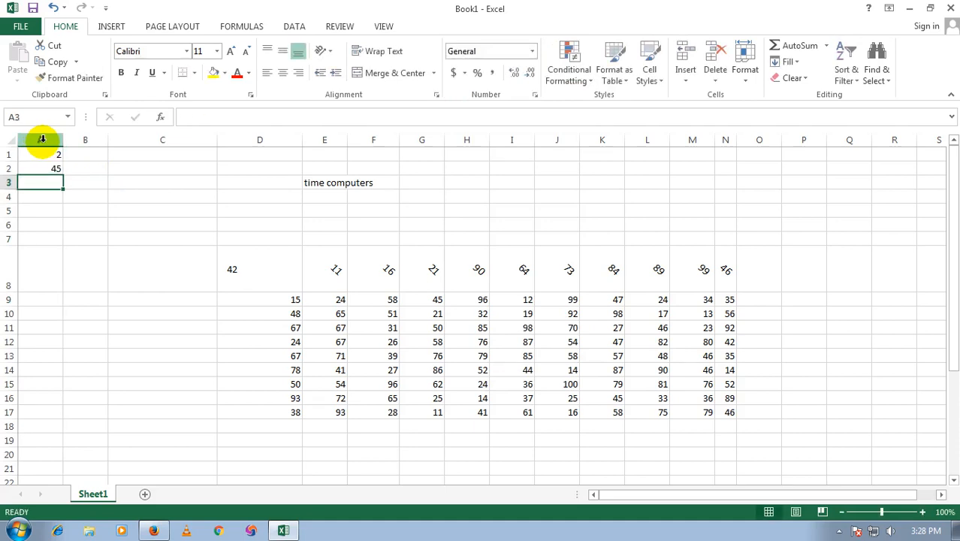
left_click(48, 159)
left_click(77, 179)
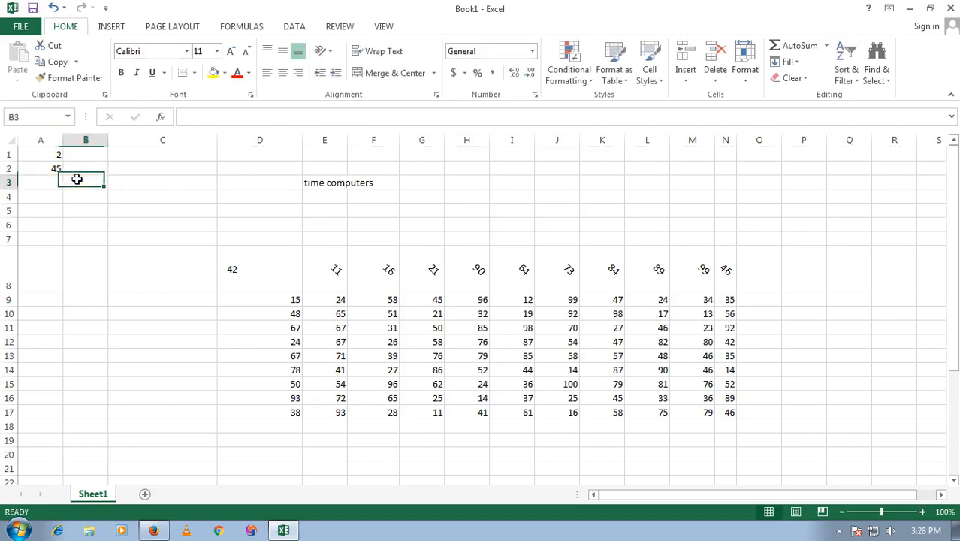
- Apply the Number format to the whole of column A
left_click(46, 140)
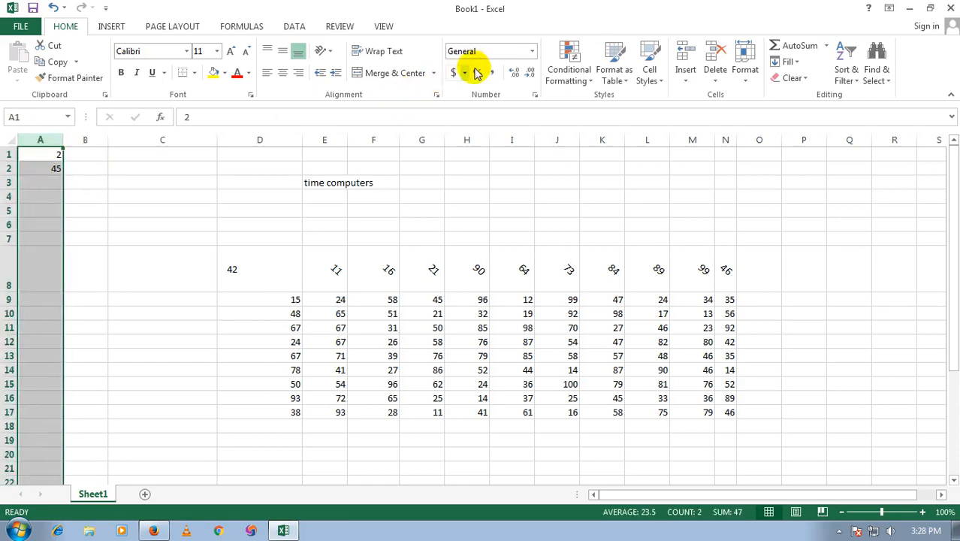
left_click(532, 53)
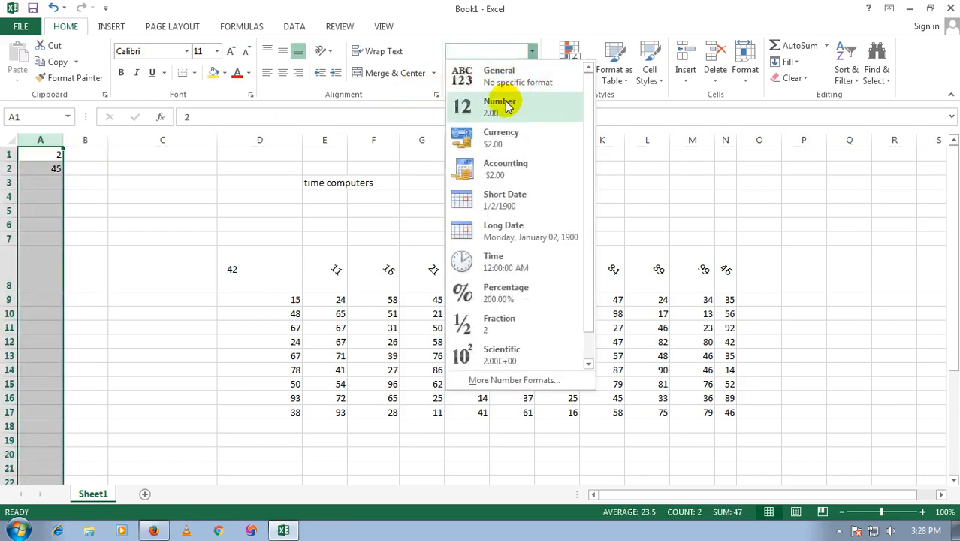
left_click(505, 104)
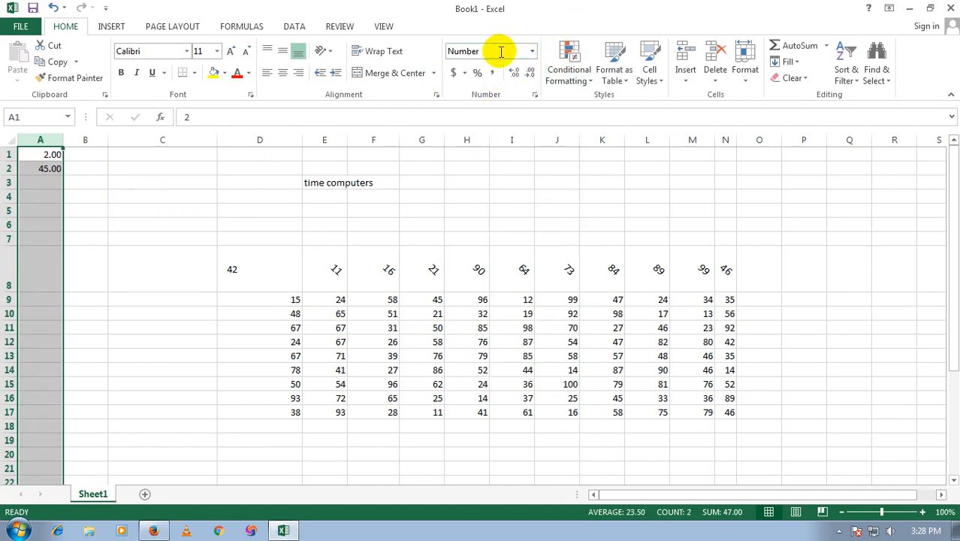
- Enter 66 in cell A4, 44 in A5, 33 in A7 and 45 in A8
left_click(47, 193)
type("66")
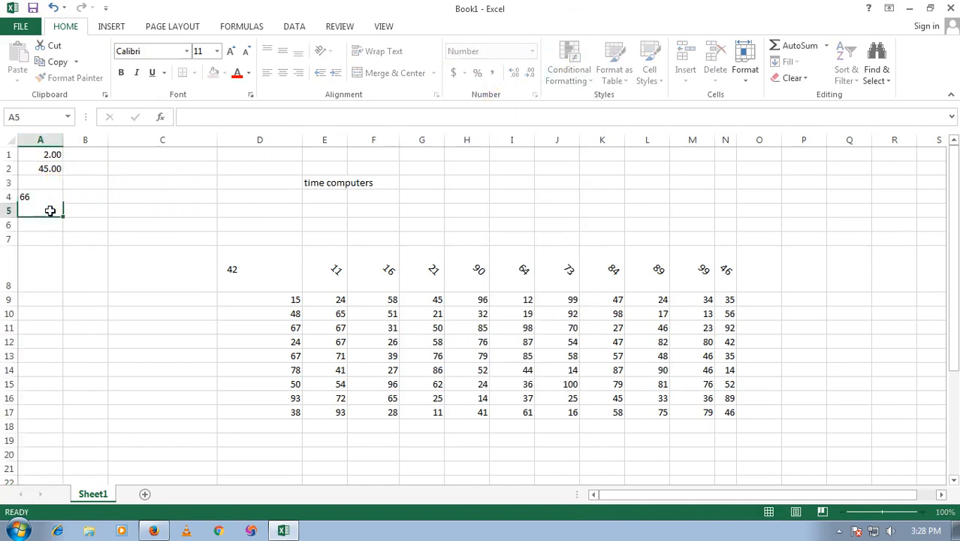
key("Return")
type("44")
left_click(53, 234)
type("33")
key("Return")
type("45")
left_click(32, 314)
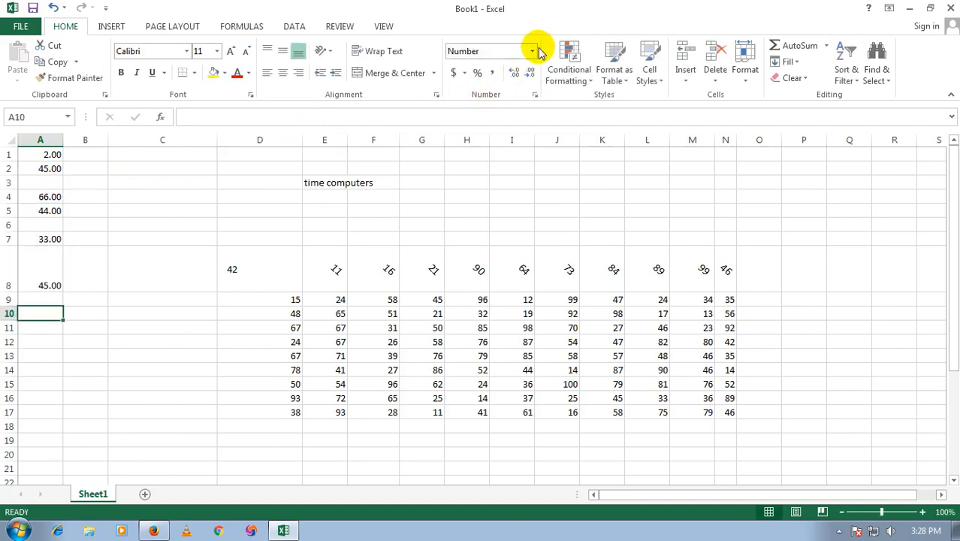
- Set the number format of column A back to General
left_click(532, 52)
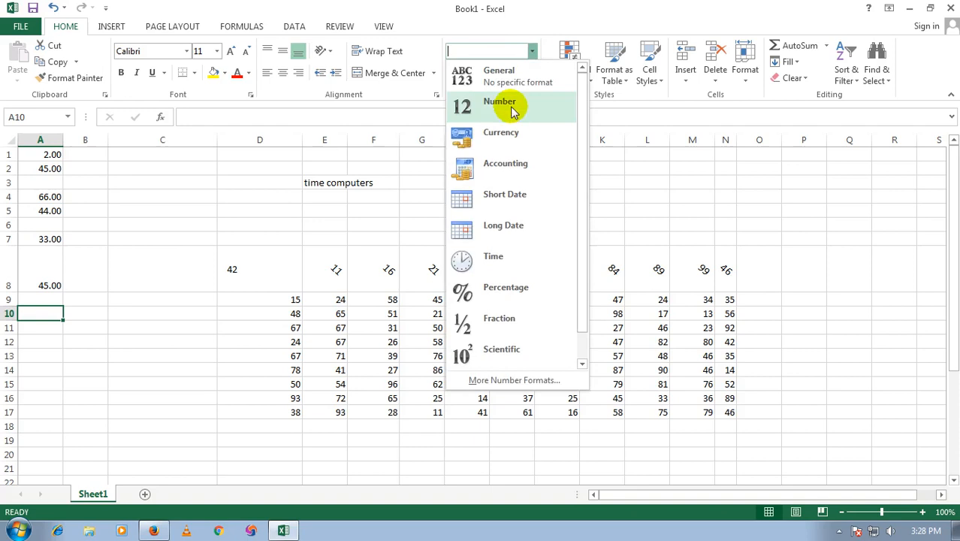
left_click(43, 141)
left_click(45, 141)
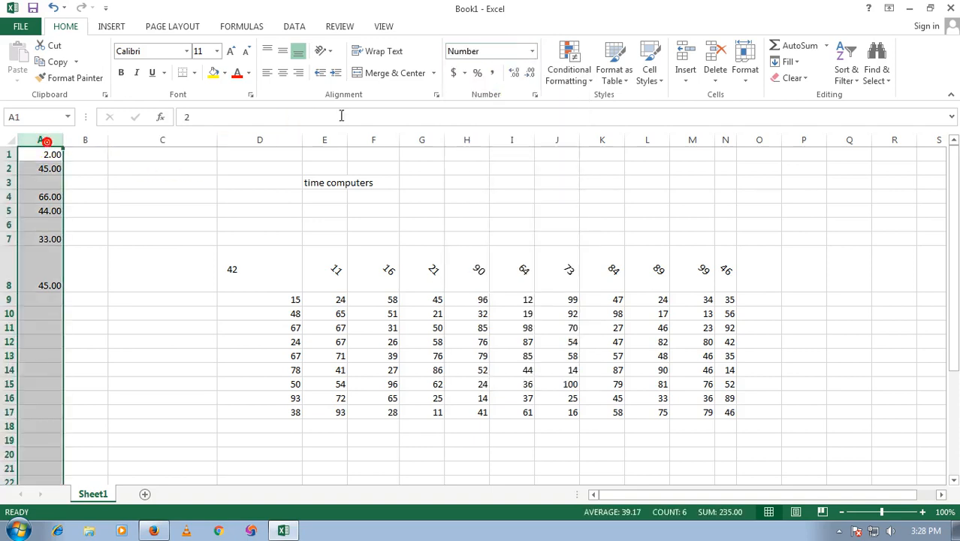
left_click(526, 51)
left_click(515, 71)
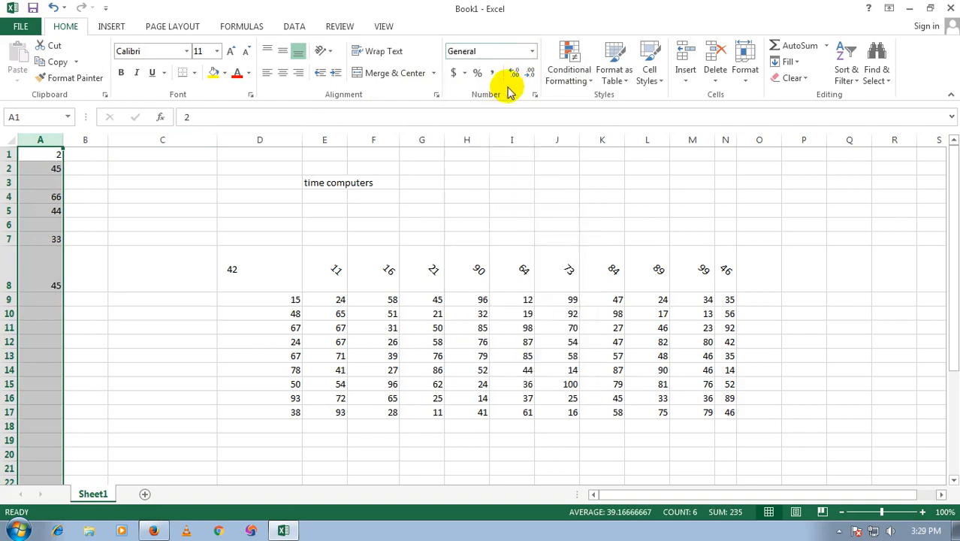
- Apply the Accounting number format to column A
left_click(532, 51)
left_click(523, 173)
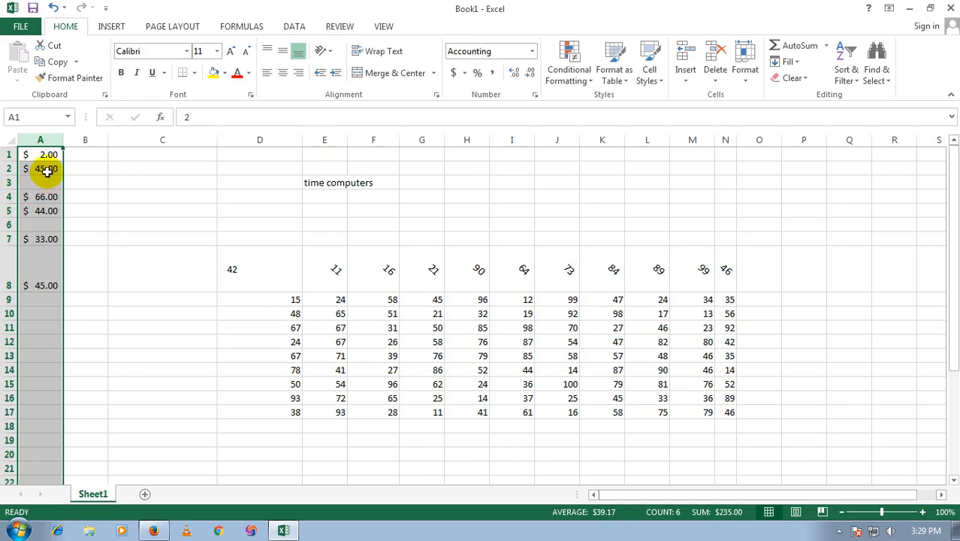
left_click(532, 51)
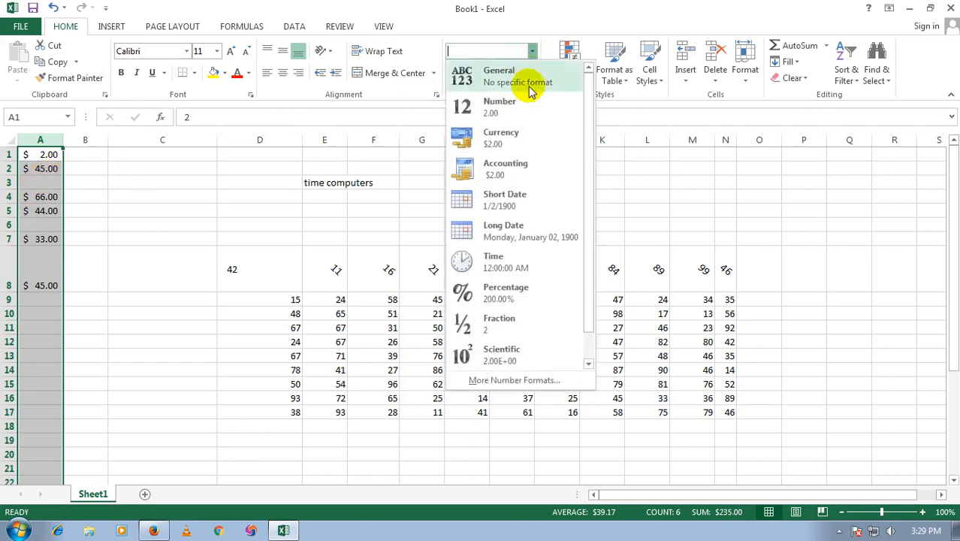
left_click(253, 414)
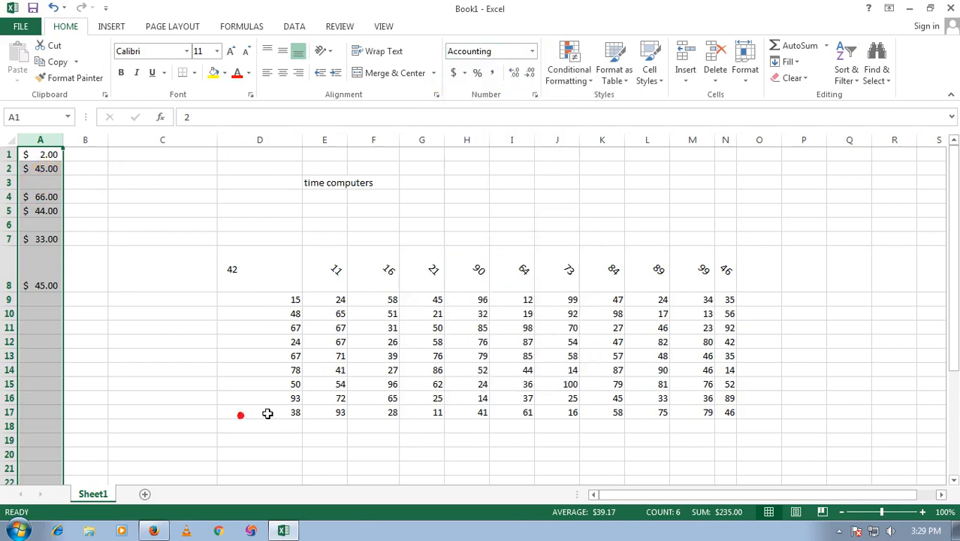
- Enter the date 1/1/1900 in cell F47 and 2/1/1900 in cell F48
scroll(322, 369, "down", 7)
scroll(474, 397, "down", 5)
left_click(362, 296)
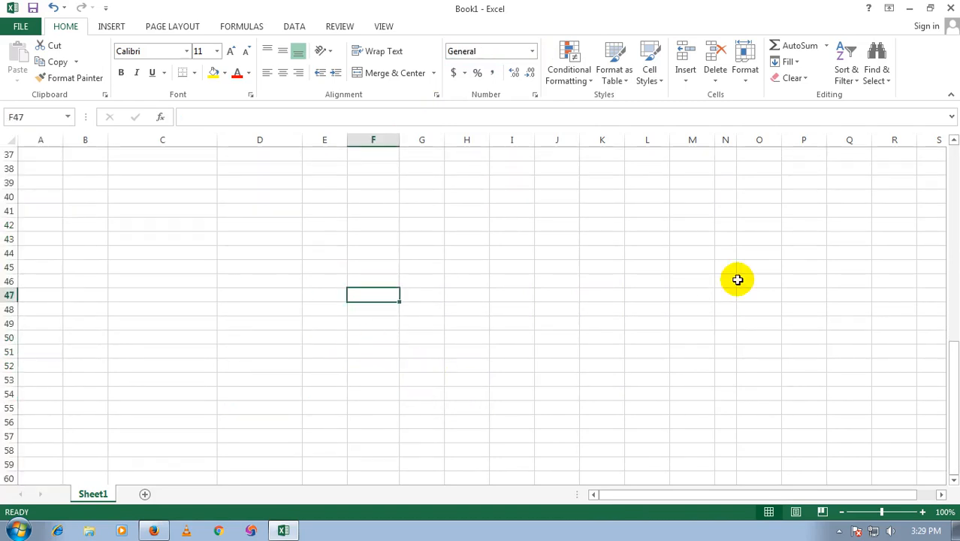
type("1/1")
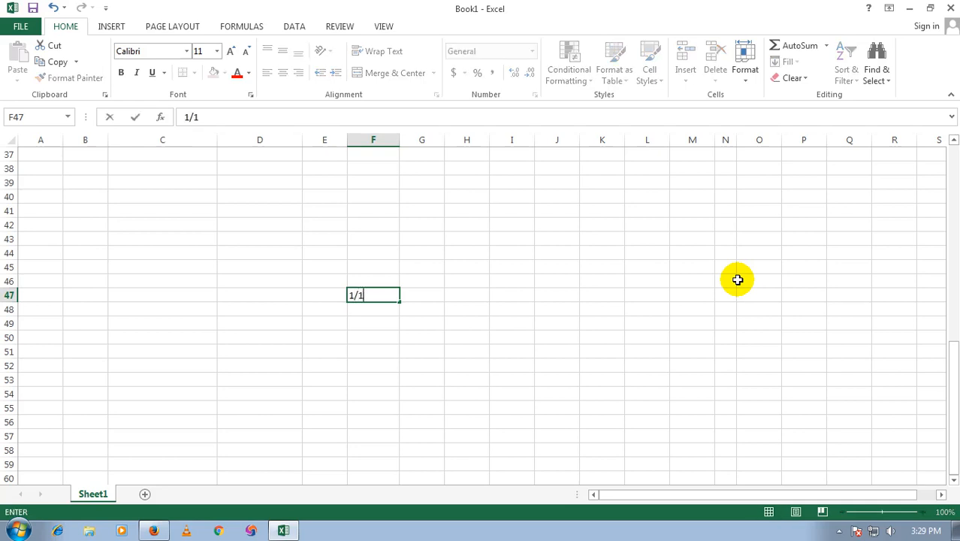
type("/1900")
key("Return")
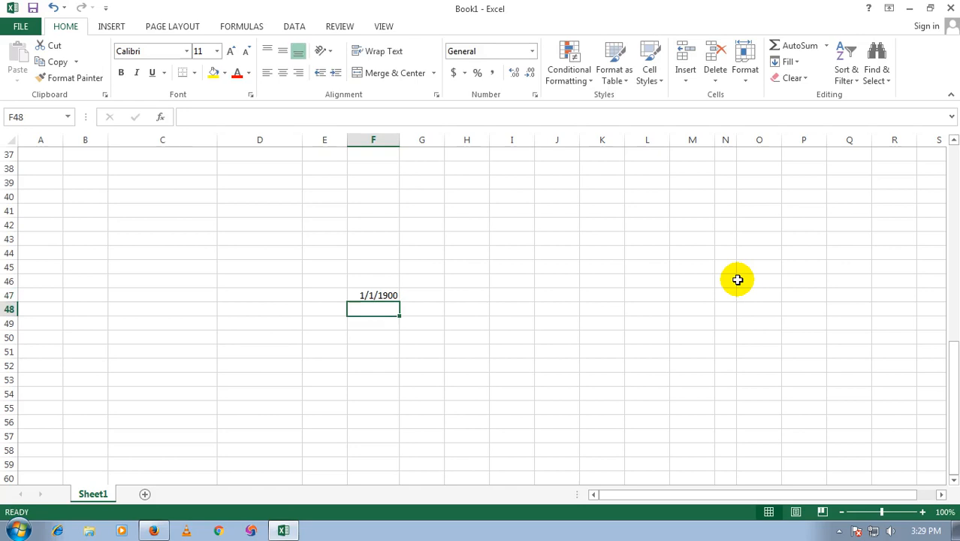
type("1/1900")
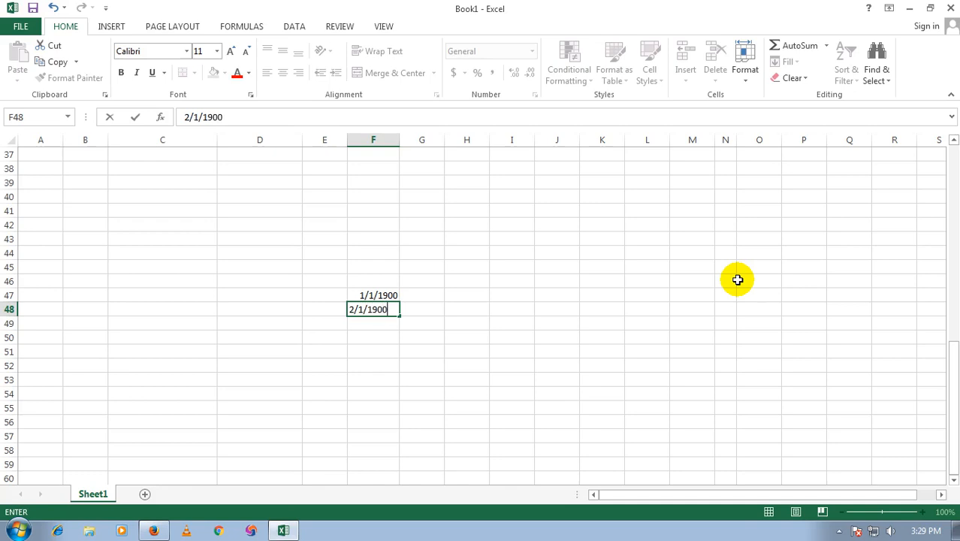
key("Return")
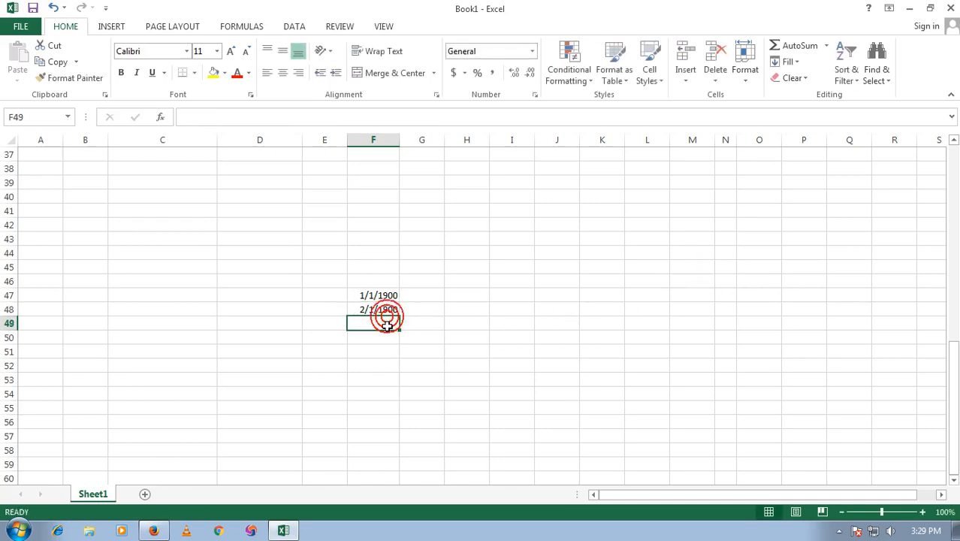
- Examine how the two date entries in cells F47 and F48 are stored and displayed
left_click_drag(460, 262, 472, 257)
scroll(476, 298, "up", 1)
left_click(524, 290)
left_click(487, 264)
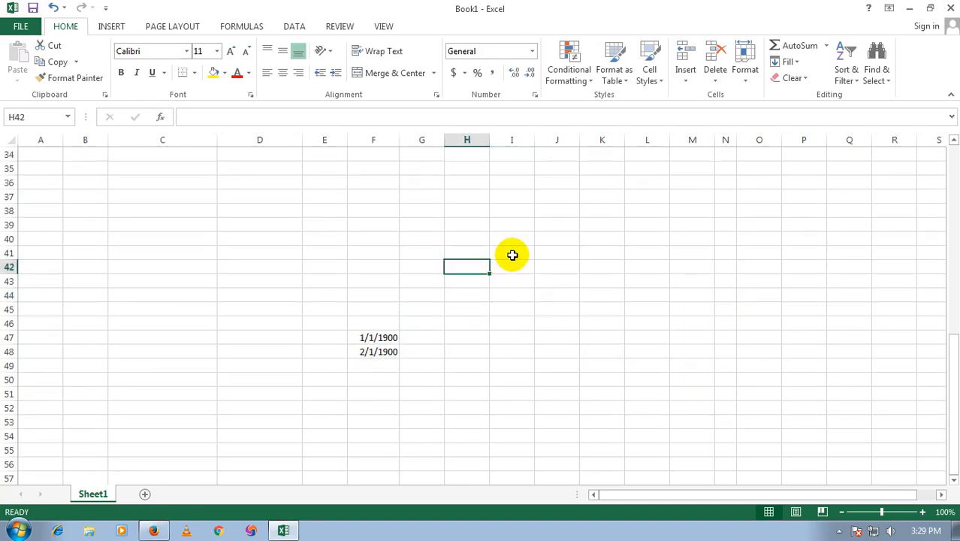
left_click(386, 350)
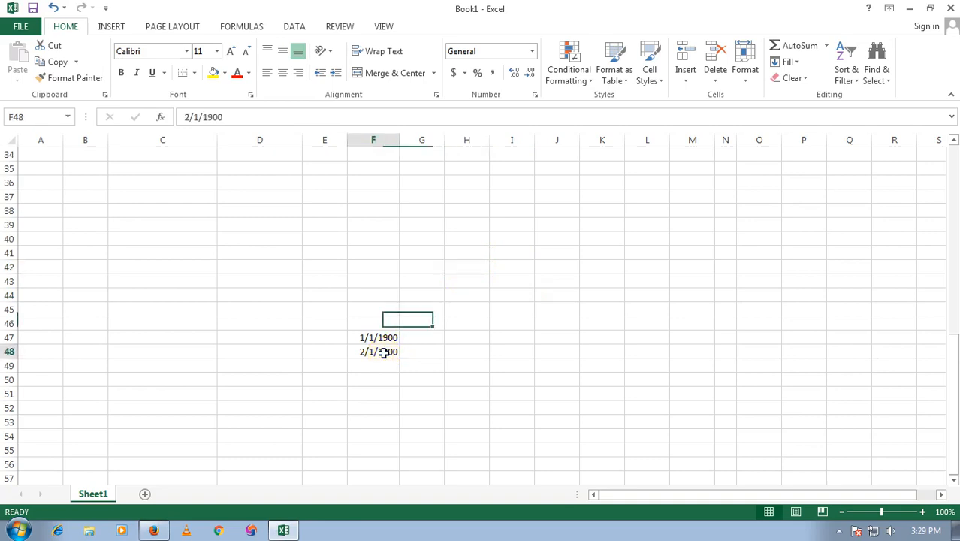
left_click(437, 293)
left_click(377, 339)
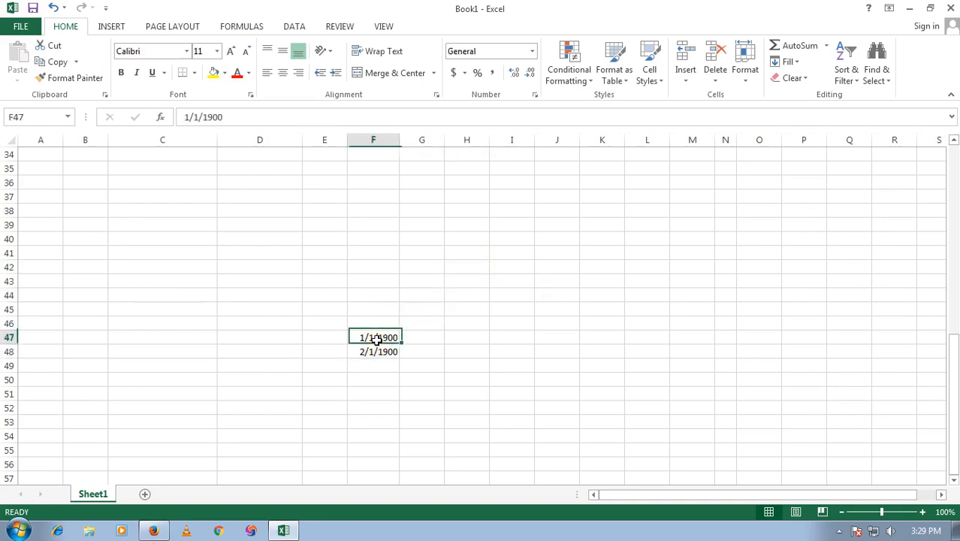
left_click(381, 353)
left_click(429, 278)
- Apply the Short Date format to cell F9 in the number table
scroll(429, 272, "up", 6)
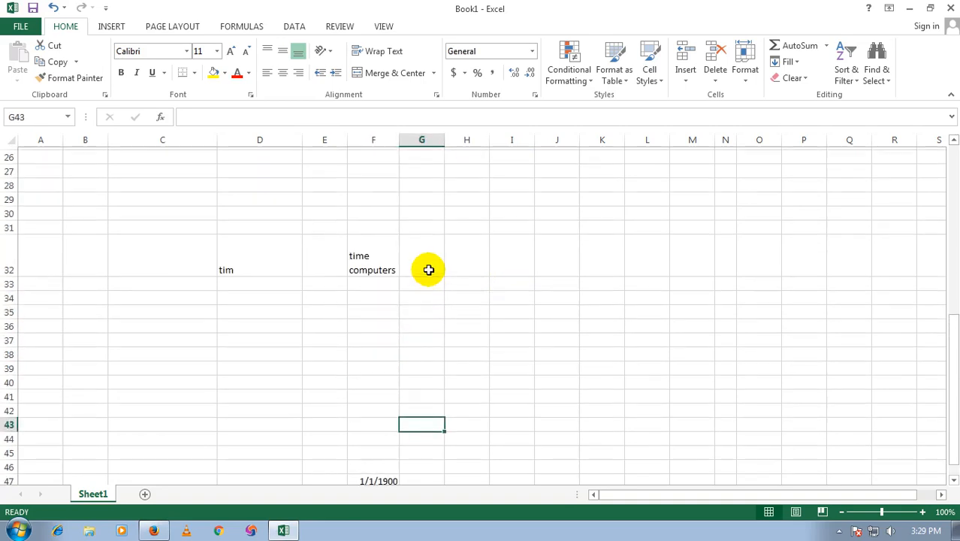
scroll(439, 281, "up", 5)
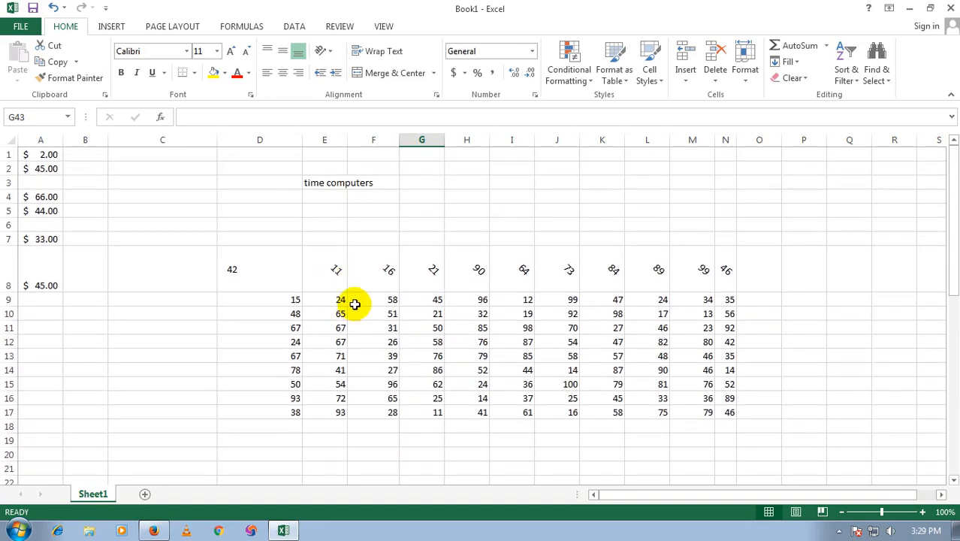
left_click(383, 300)
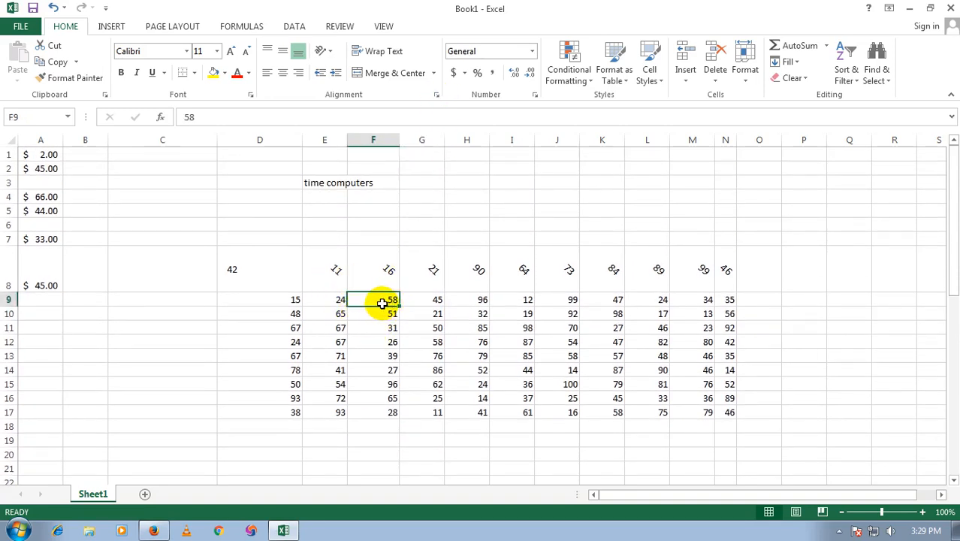
left_click(533, 51)
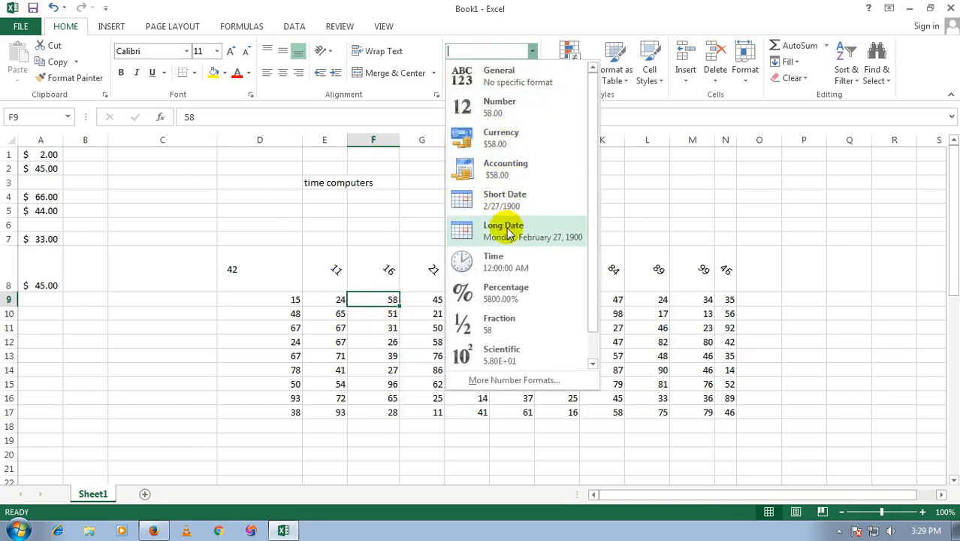
left_click(505, 201)
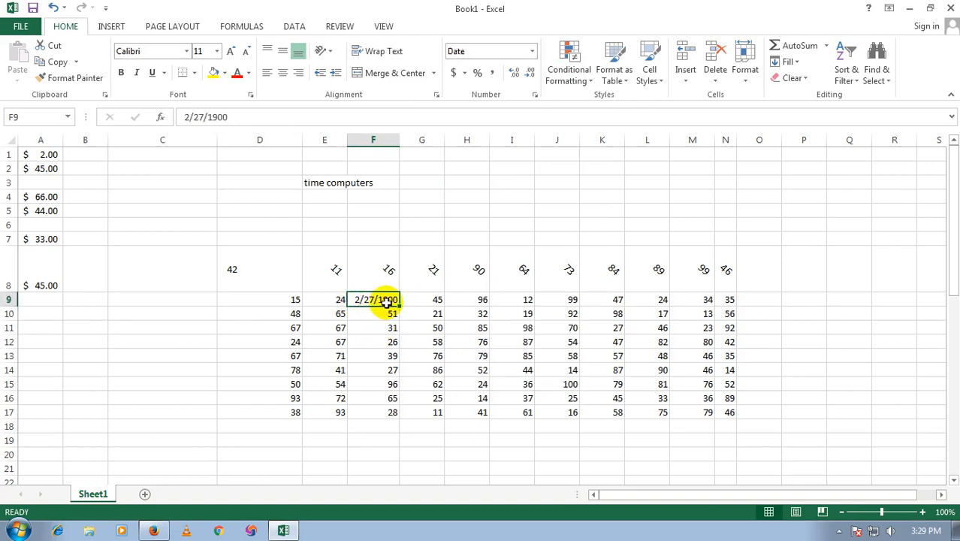
left_click(391, 325)
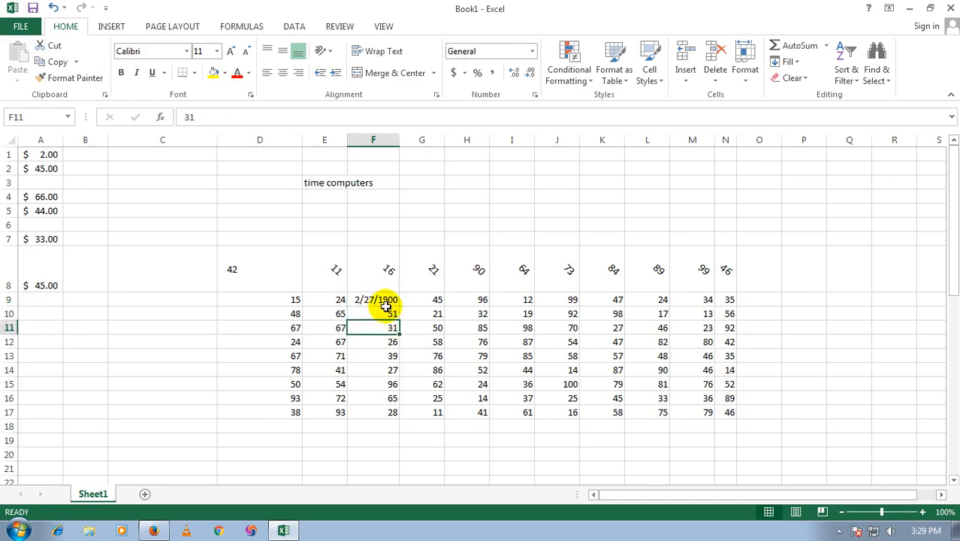
- Enter 30000 in cell G22 below the number table
scroll(390, 380, "down", 2)
left_click(409, 397)
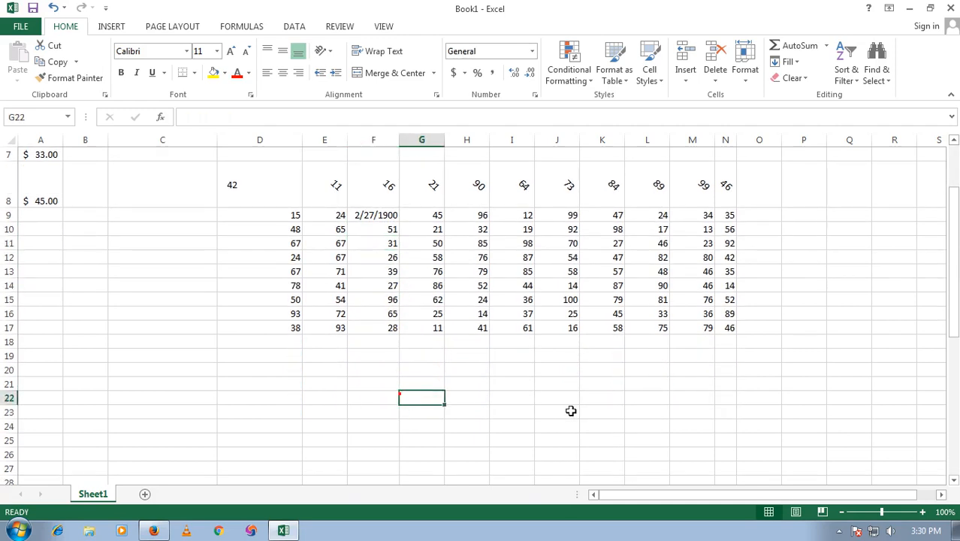
type("30000")
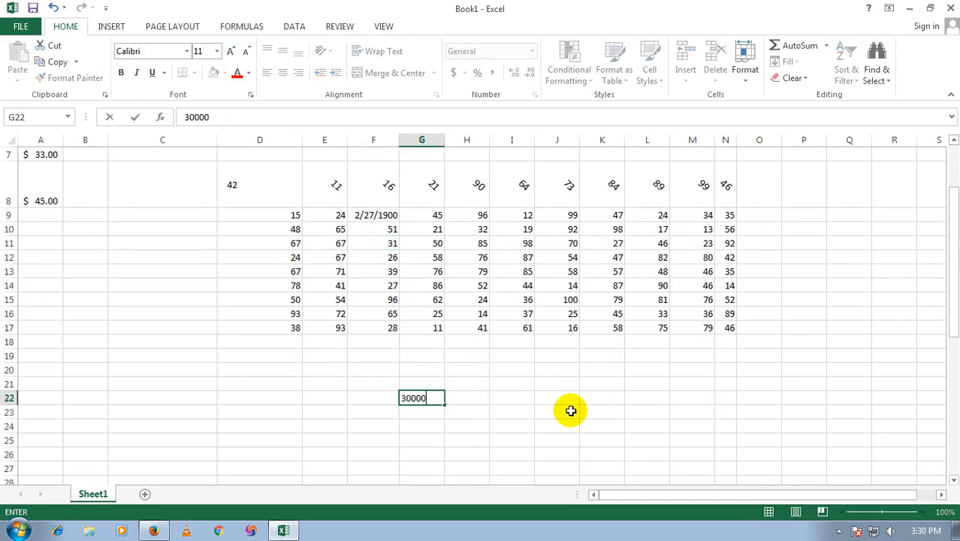
key("Return")
- Apply the Short Date format to cell G22
left_click(434, 399)
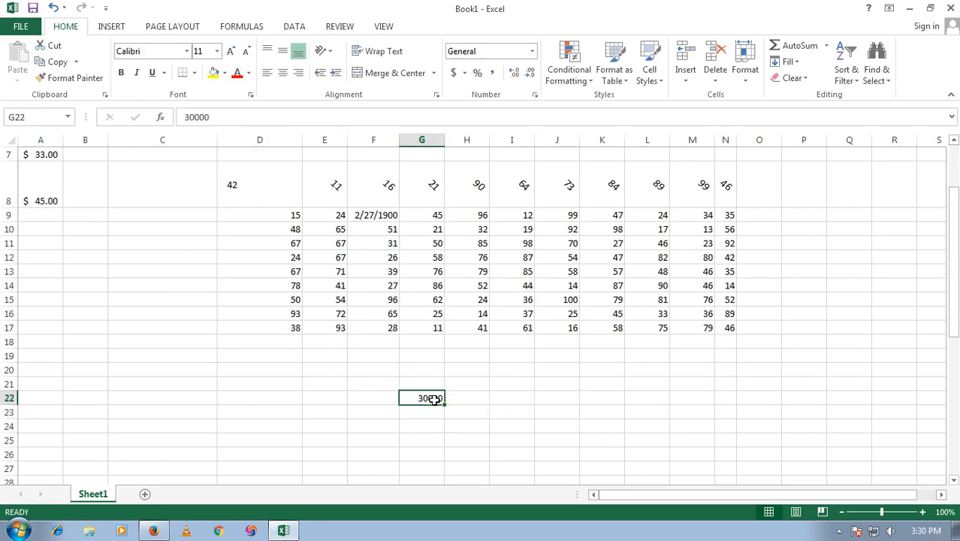
left_click(532, 51)
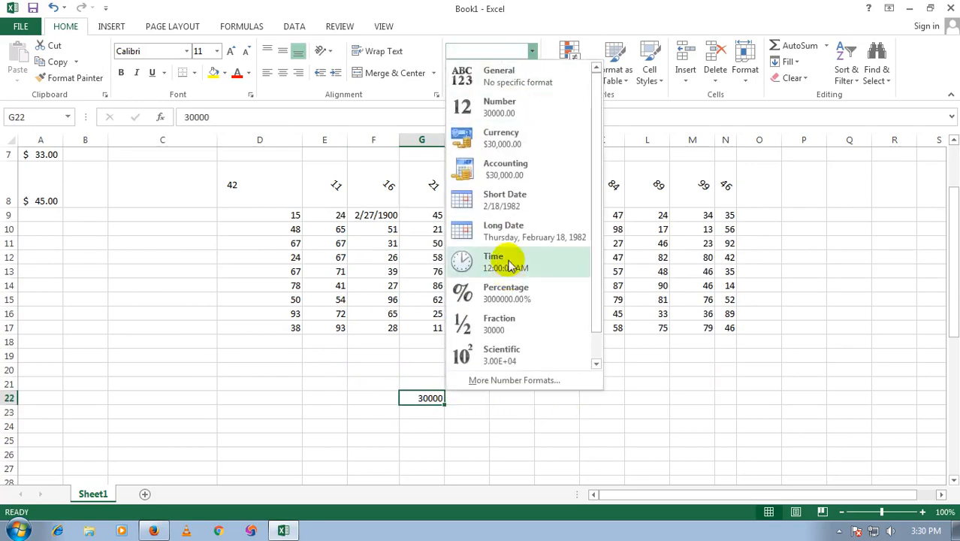
left_click(510, 199)
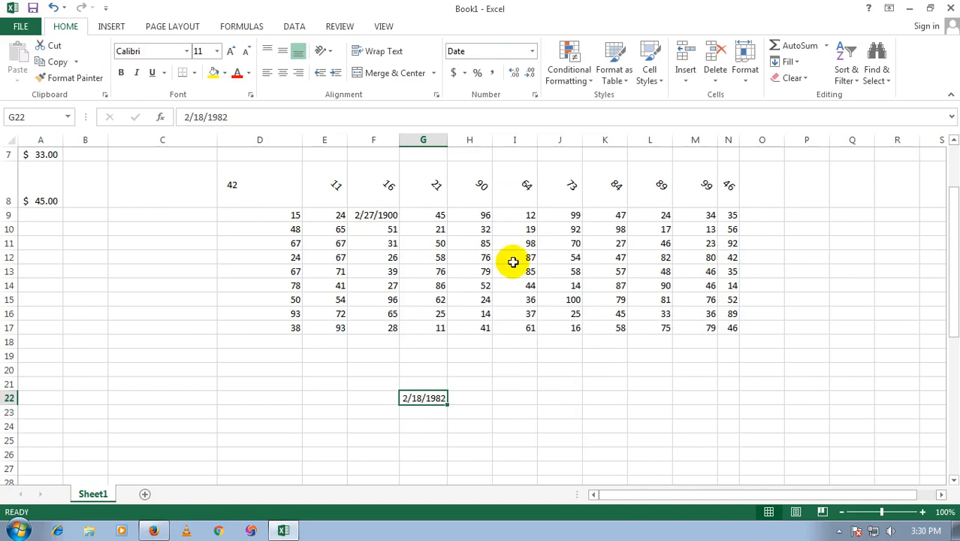
left_click(459, 412)
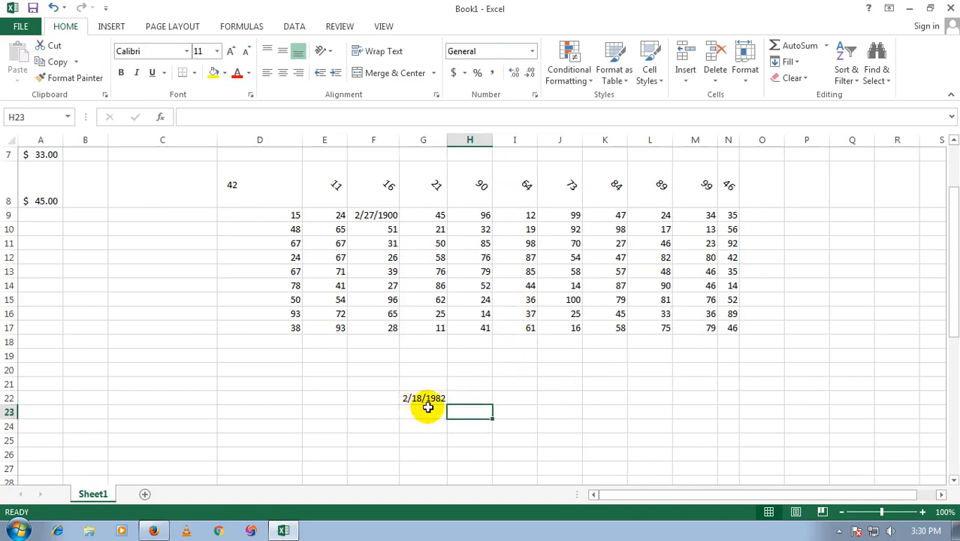
left_click(429, 401)
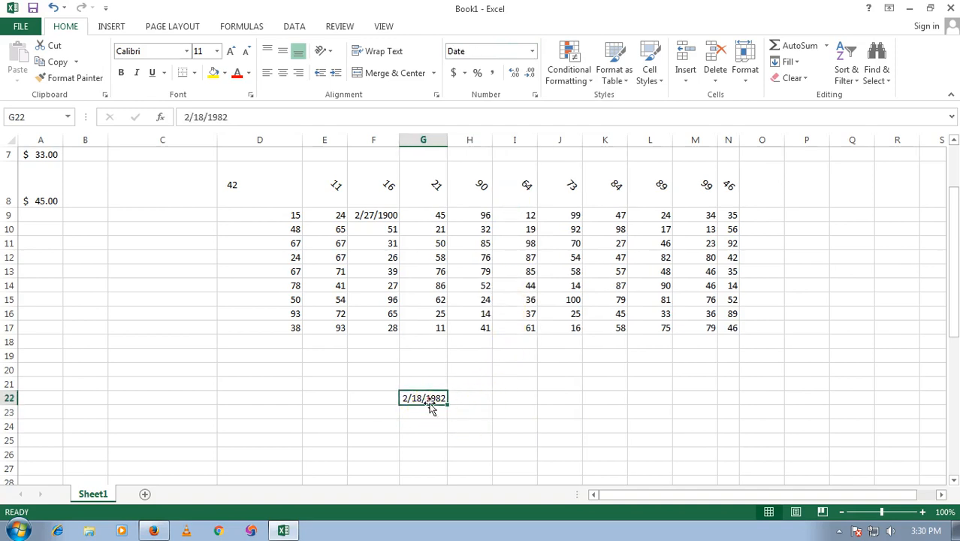
left_click(475, 384)
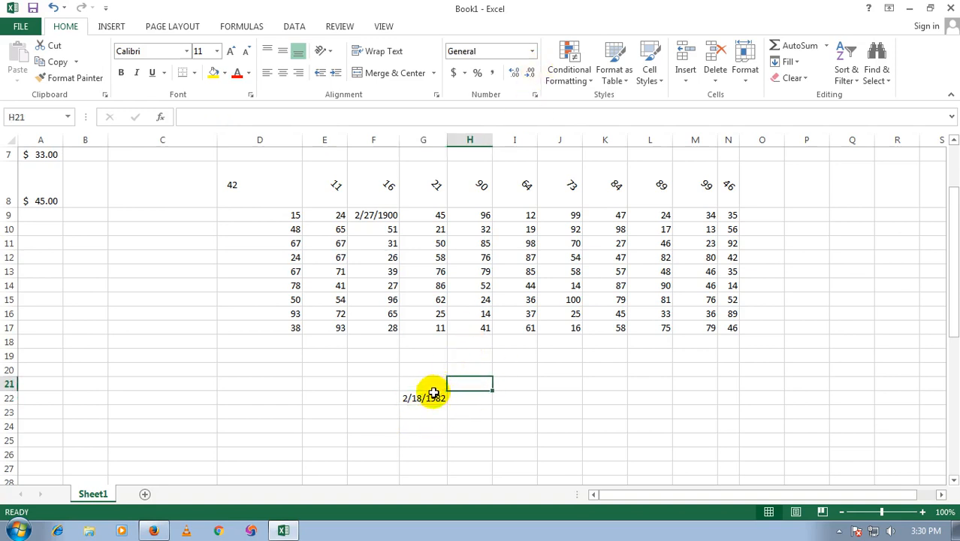
- Change the format of the date in cell G22 to Long Date
left_click(434, 395)
left_click(532, 51)
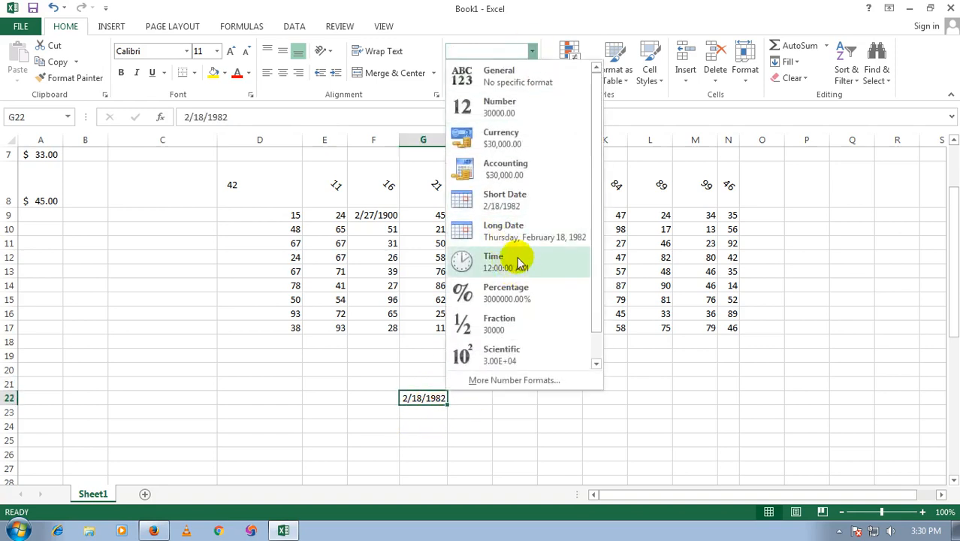
left_click(515, 233)
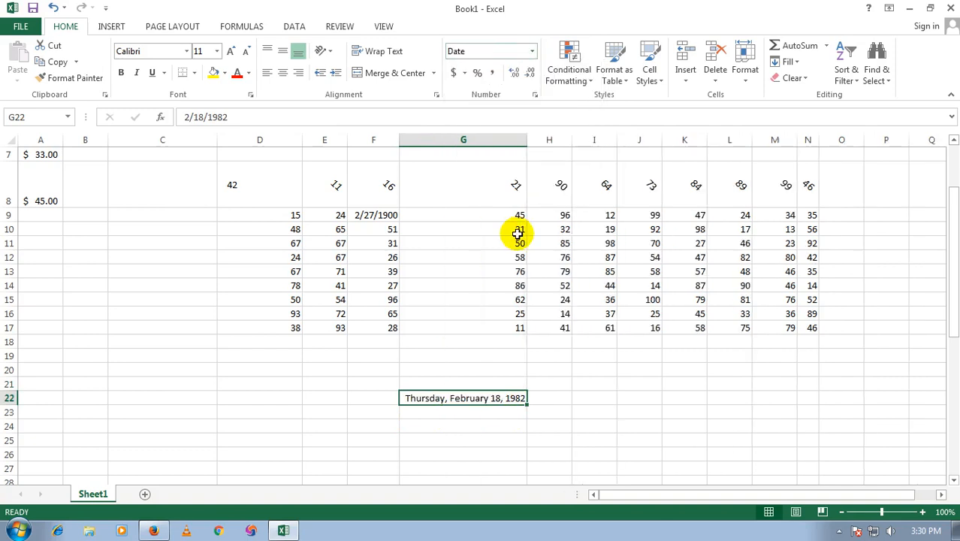
left_click(590, 285)
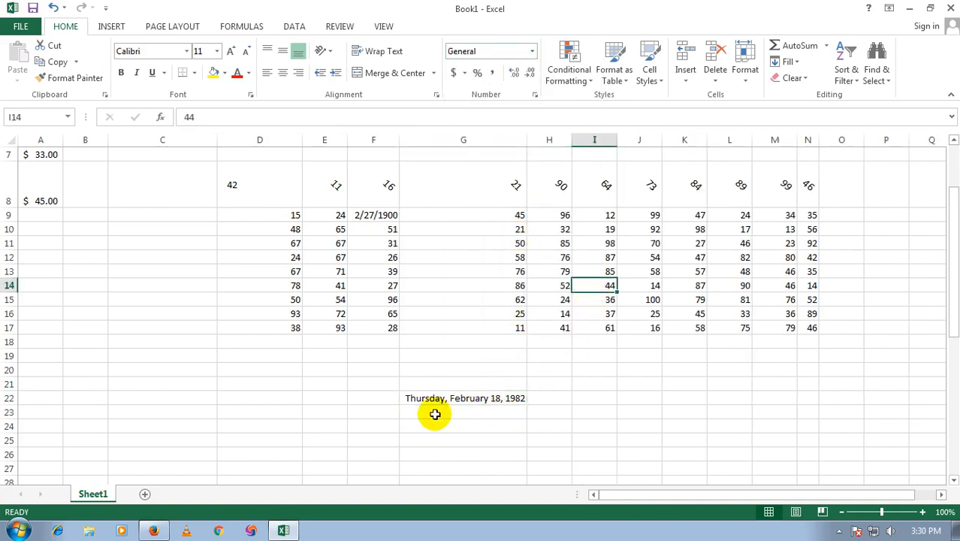
left_click(568, 300)
left_click(533, 48)
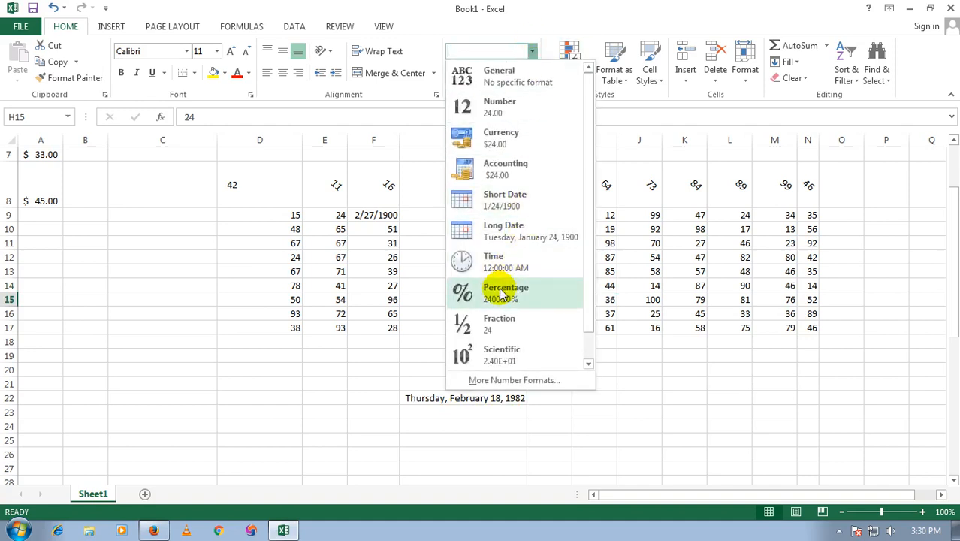
left_click(744, 246)
left_click(533, 55)
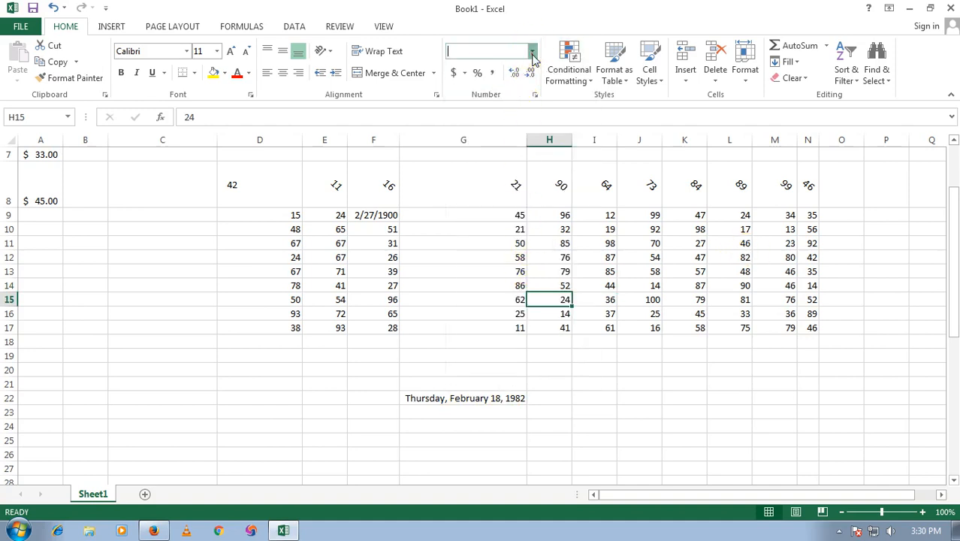
left_click(646, 286)
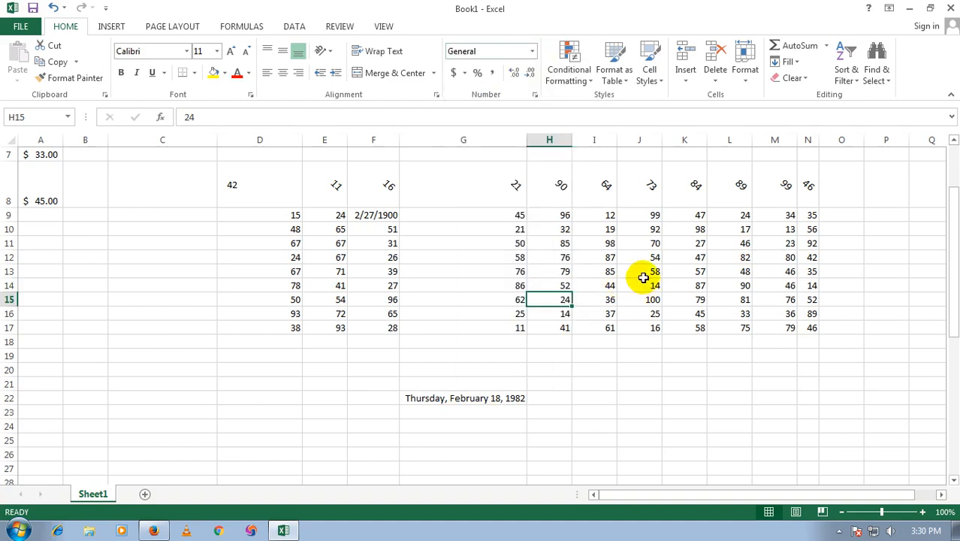
left_click(644, 275)
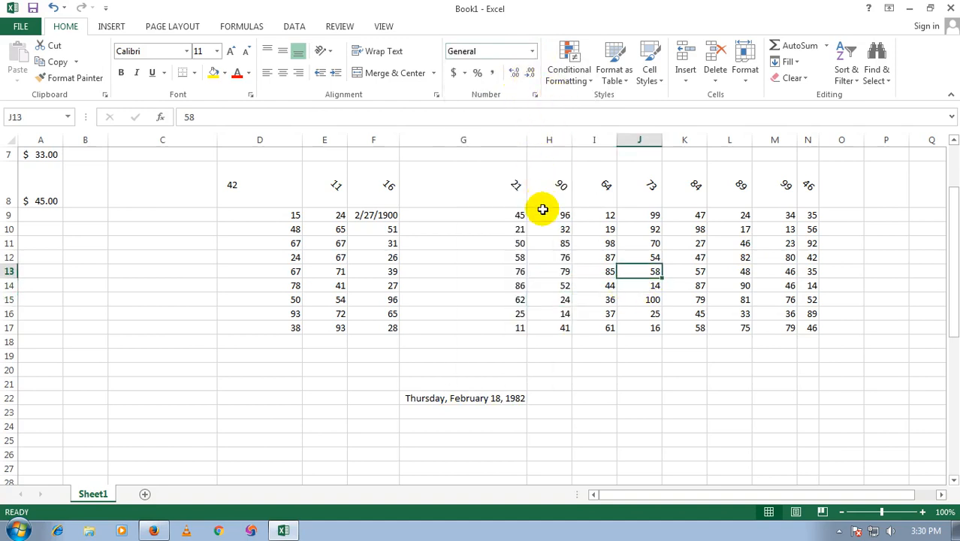
- Apply the Percentage format to the values in the range H9:I14
left_click_drag(553, 216, 606, 283)
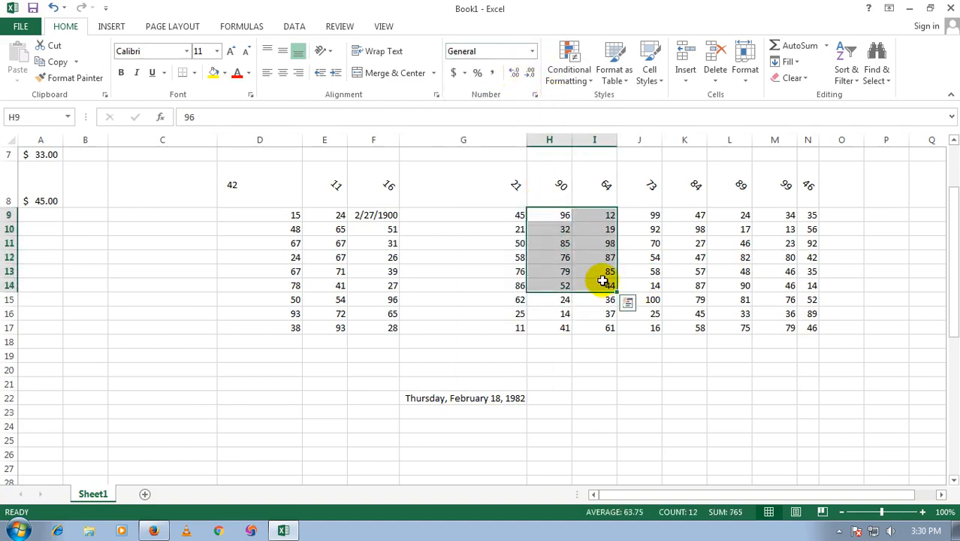
left_click(532, 51)
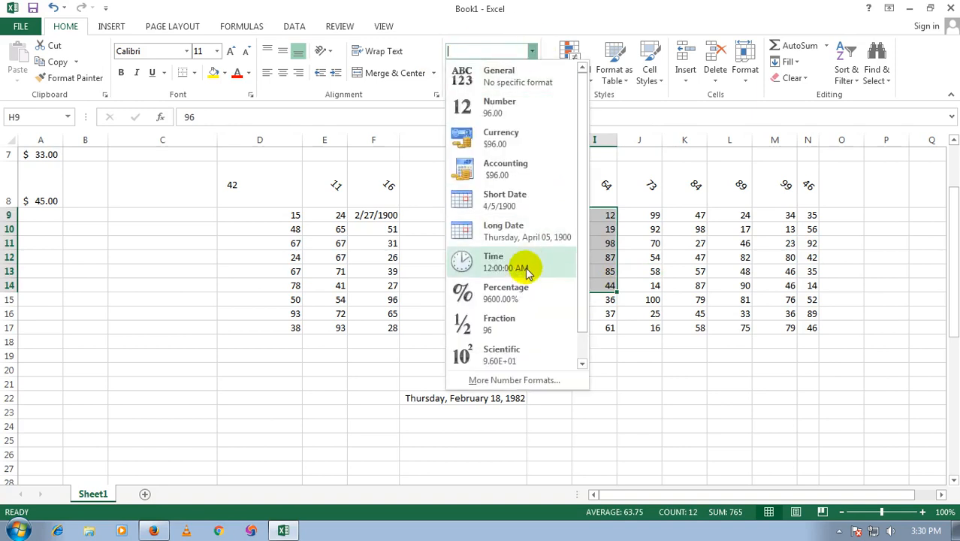
left_click(505, 298)
left_click(576, 272)
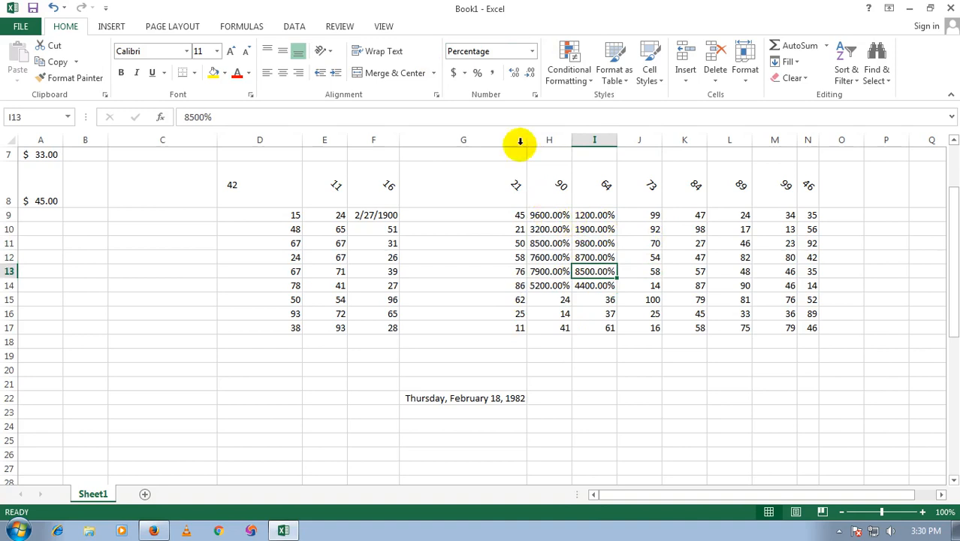
left_click(531, 53)
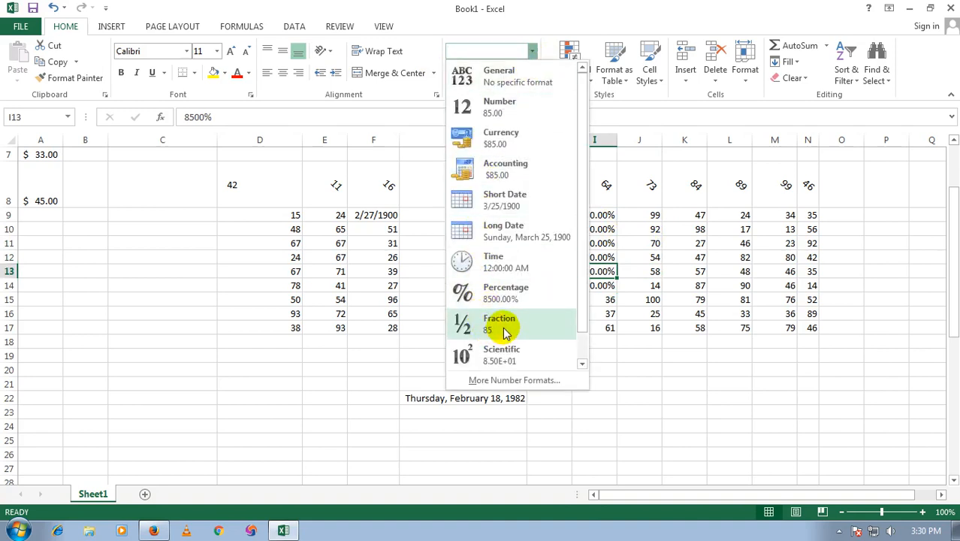
scroll(501, 357, "down", 1)
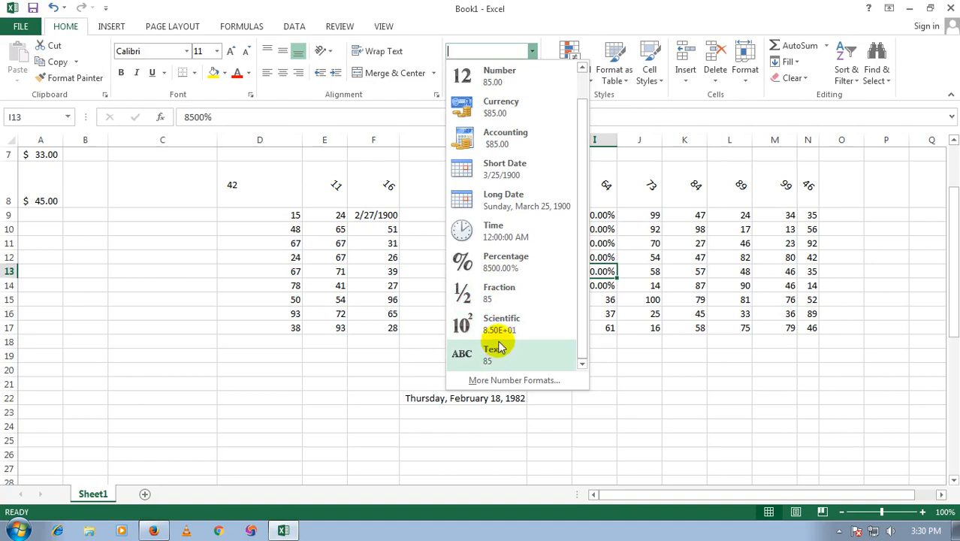
left_click(556, 383)
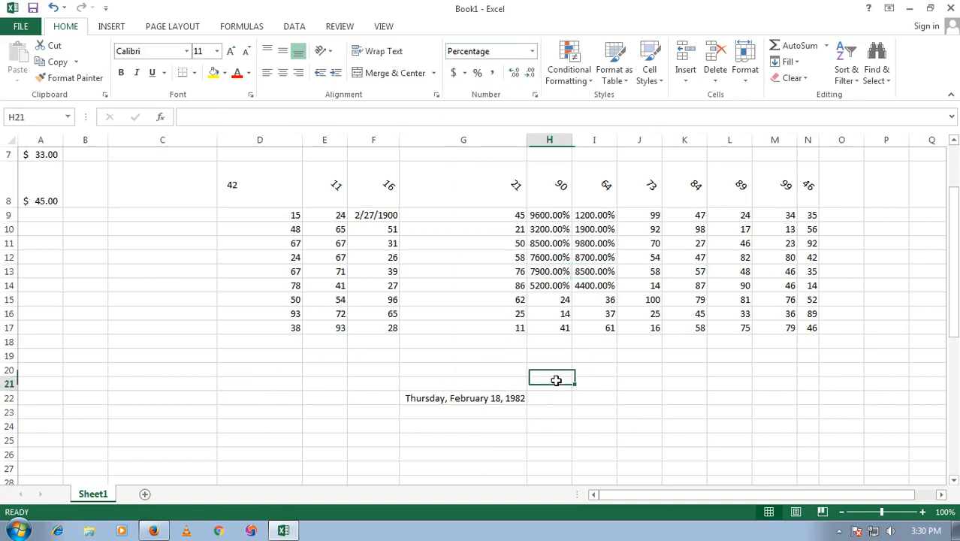
left_click(632, 388)
type("545454544445454")
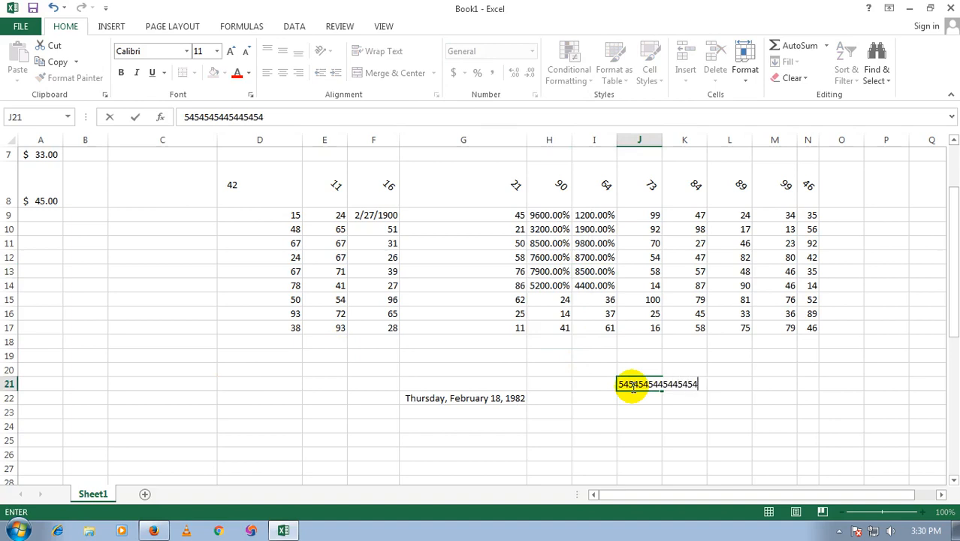
key("Return")
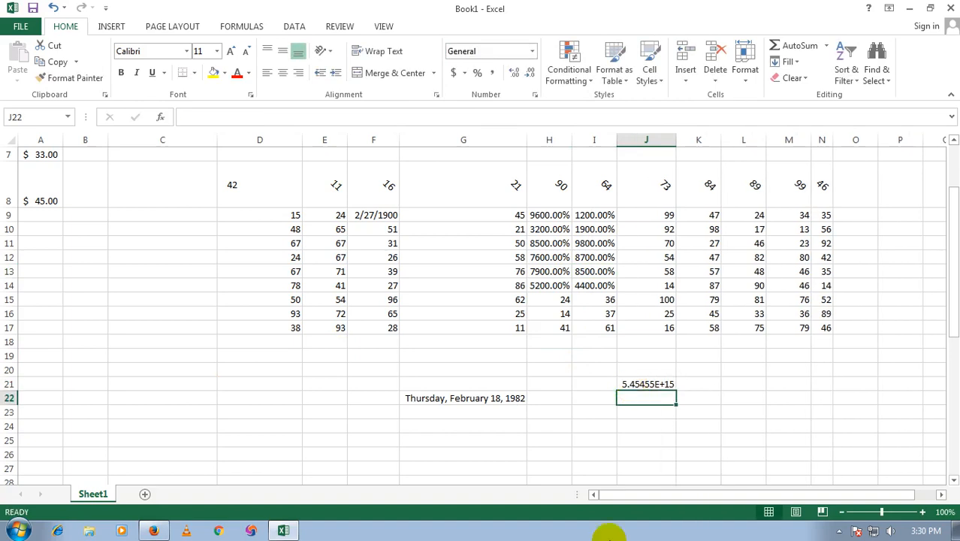
- Apply the Number format to the long number in cell J21
left_click(633, 387)
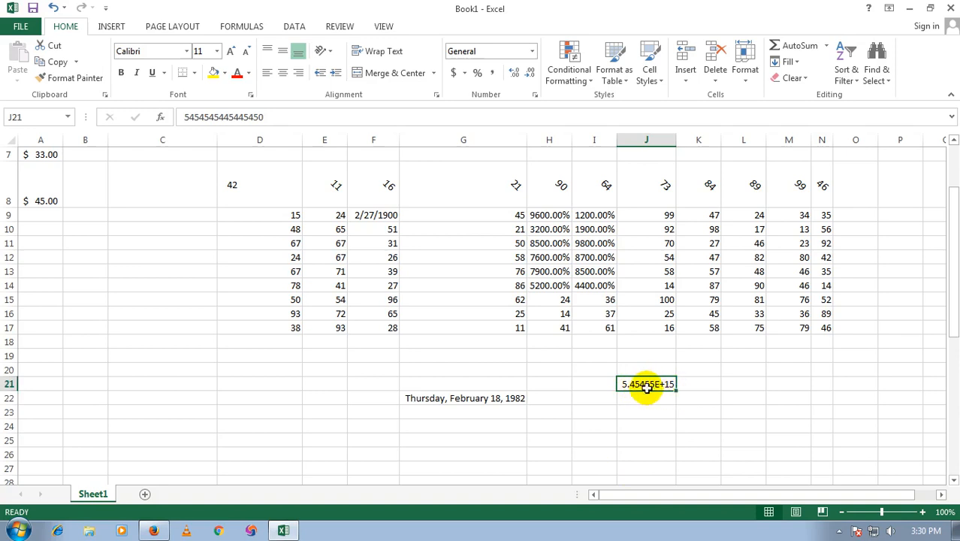
left_click(532, 51)
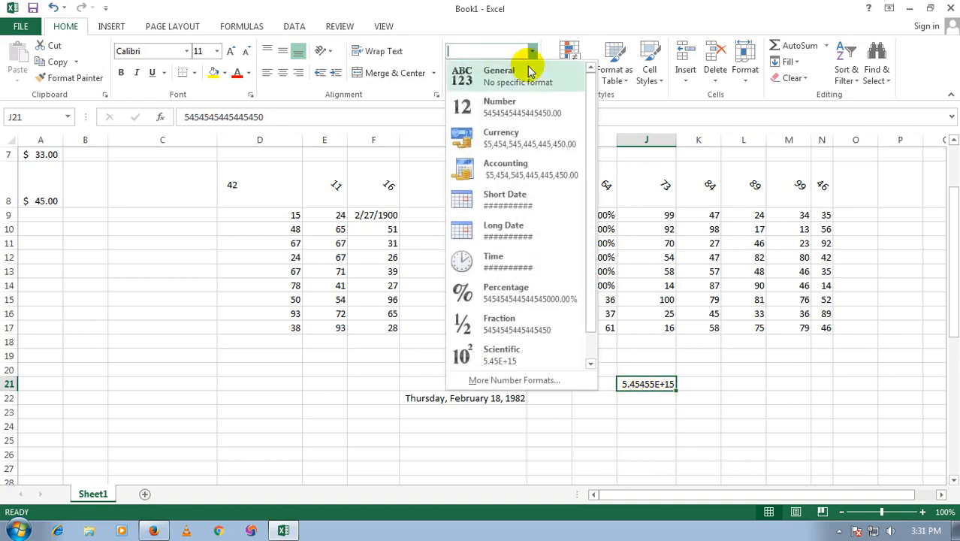
left_click(517, 103)
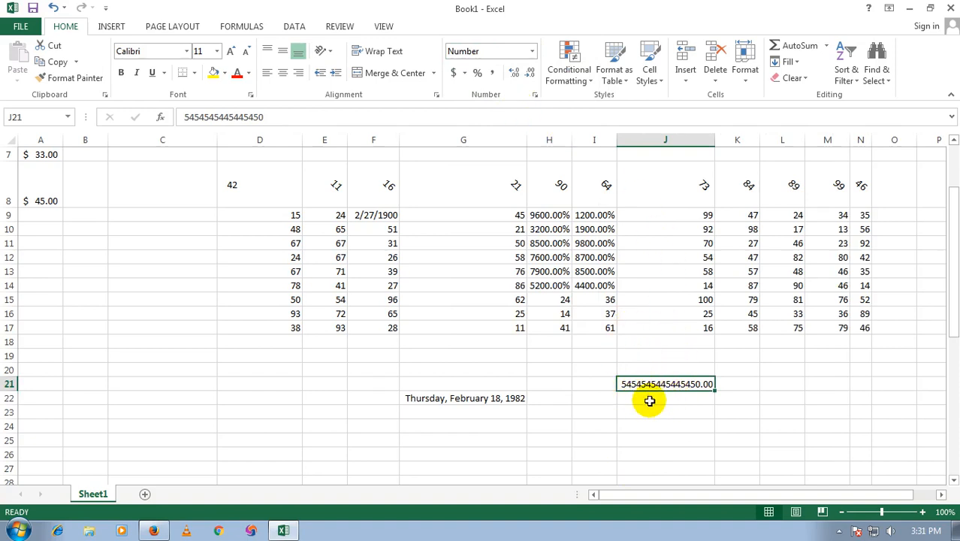
left_click(553, 272)
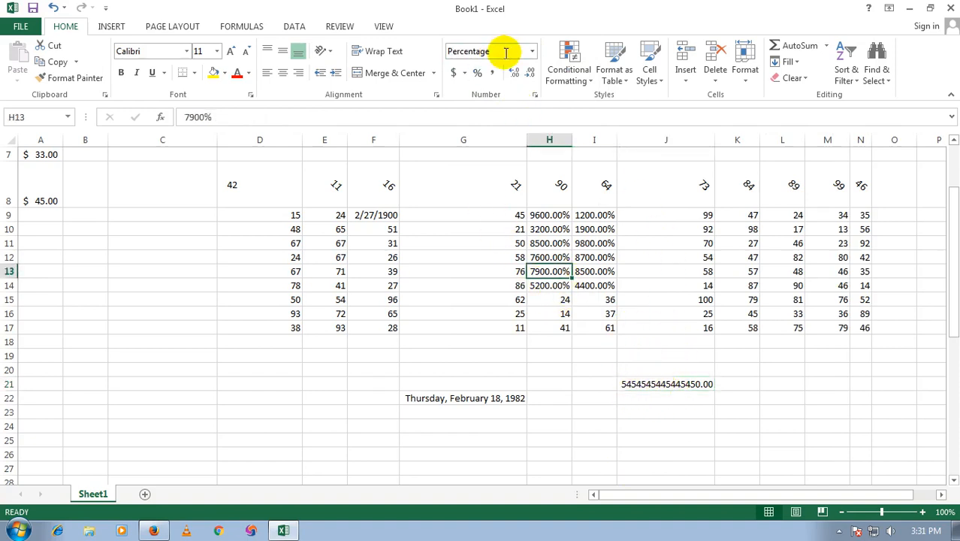
left_click(532, 51)
left_click(557, 297)
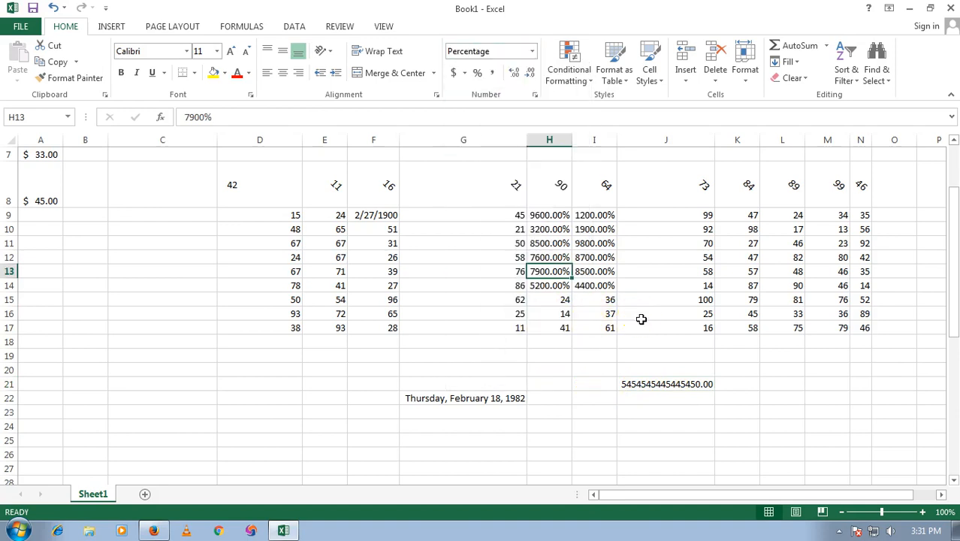
- Set the format of the long number in cell J21 back to General
left_click(637, 383)
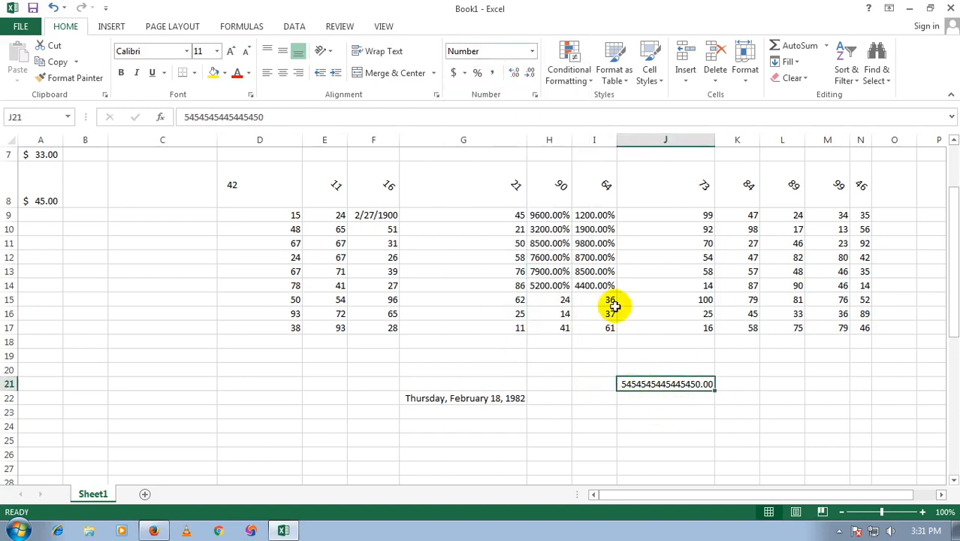
left_click(531, 51)
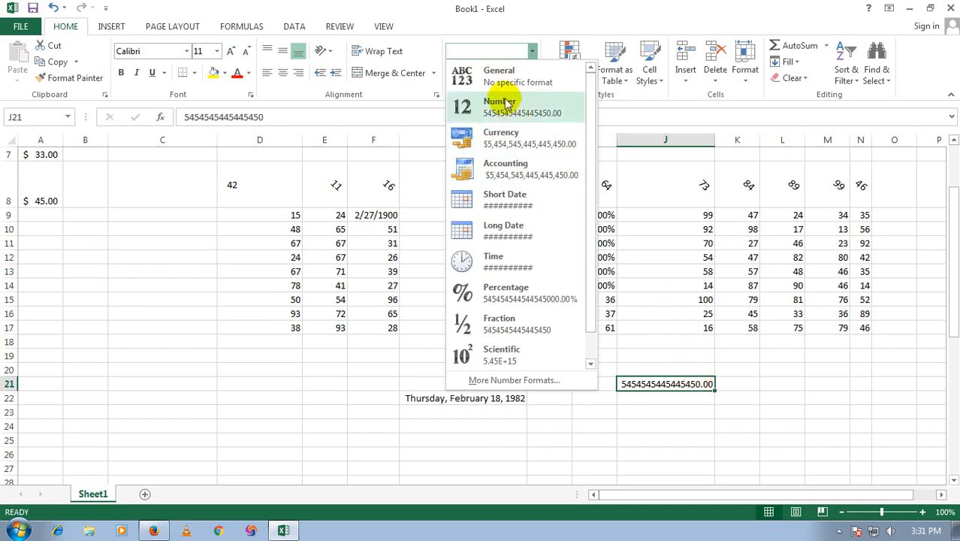
left_click(501, 75)
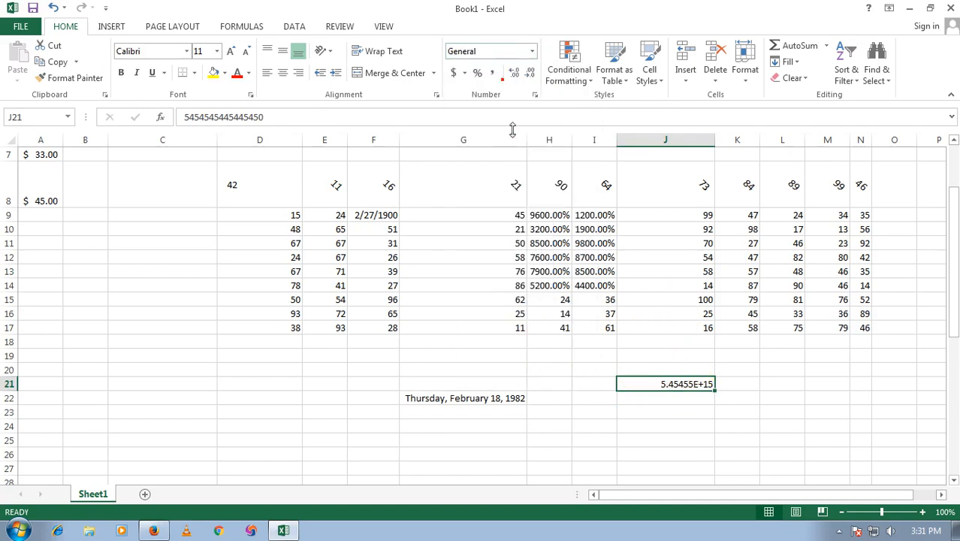
left_click(655, 316)
- Apply the English (United States) dollar accounting format to the range K9:L16 and change it to English (United Kingdom) pounds
left_click_drag(750, 217, 781, 312)
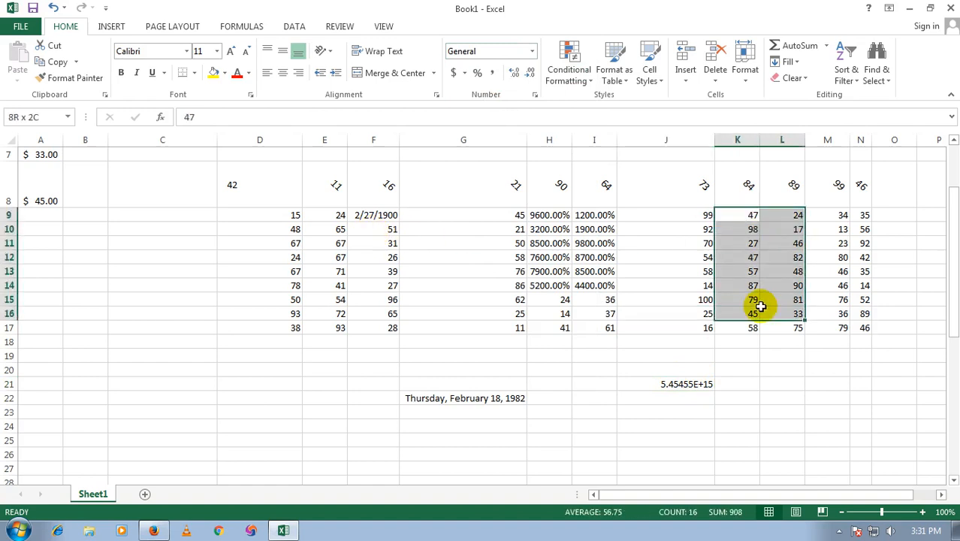
left_click(464, 73)
left_click(477, 91)
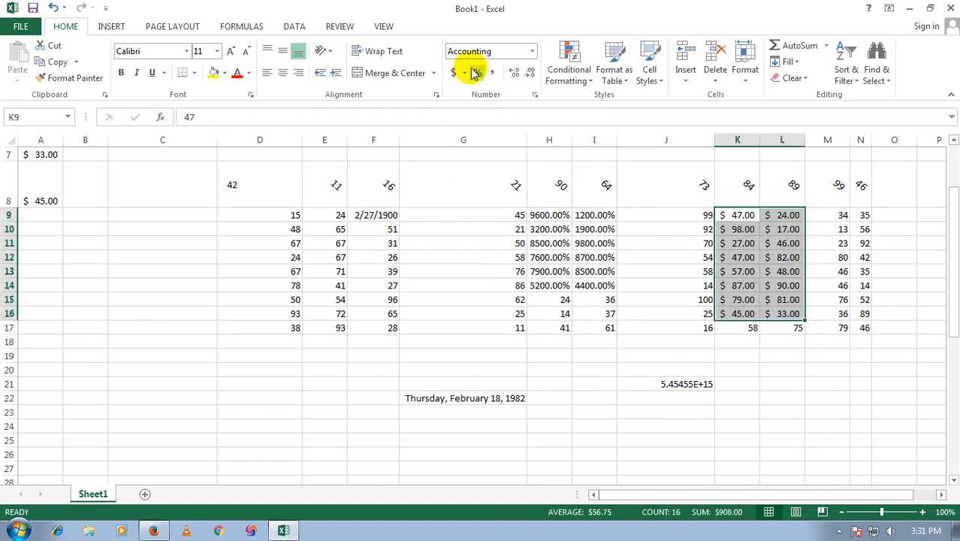
left_click(465, 73)
left_click(496, 107)
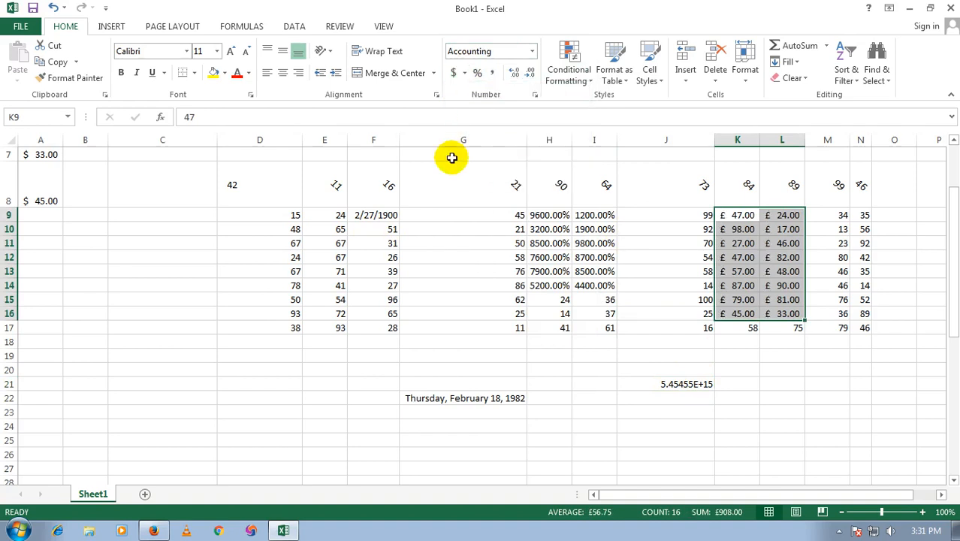
left_click(464, 73)
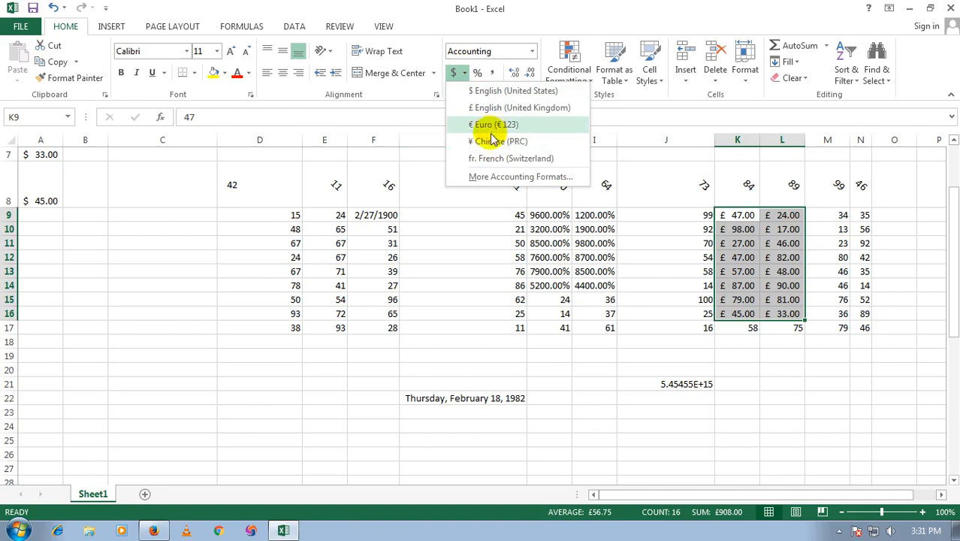
left_click(337, 252)
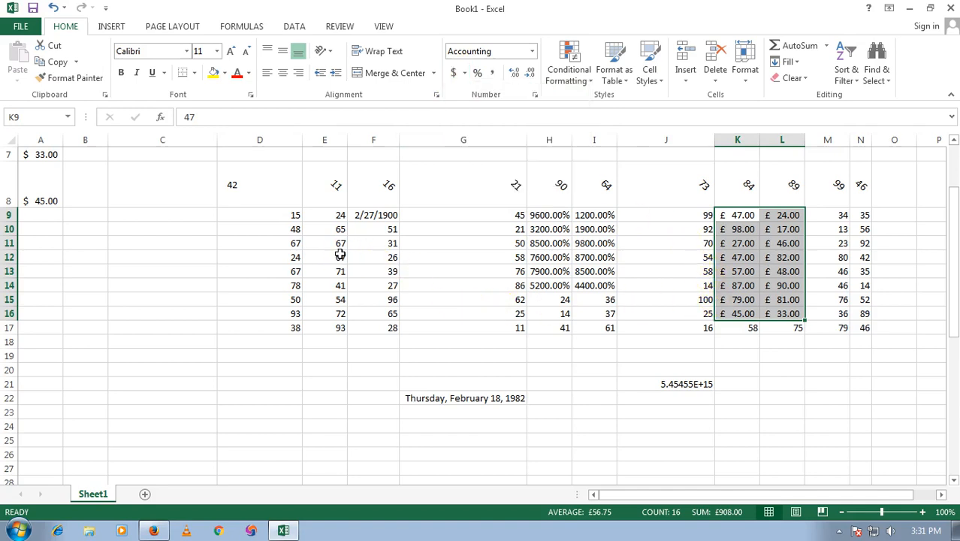
left_click_drag(307, 243, 360, 300)
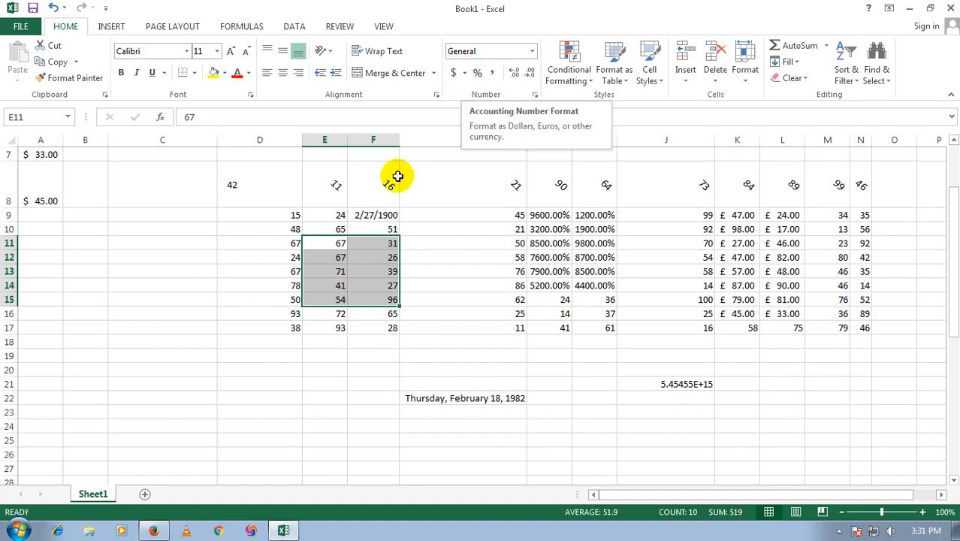
left_click(373, 285)
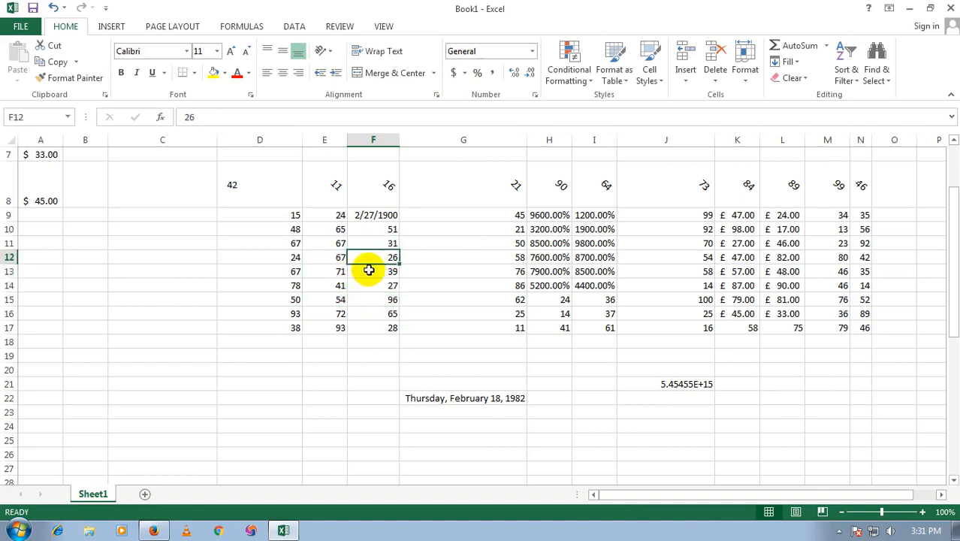
left_click(335, 283)
left_click(329, 269)
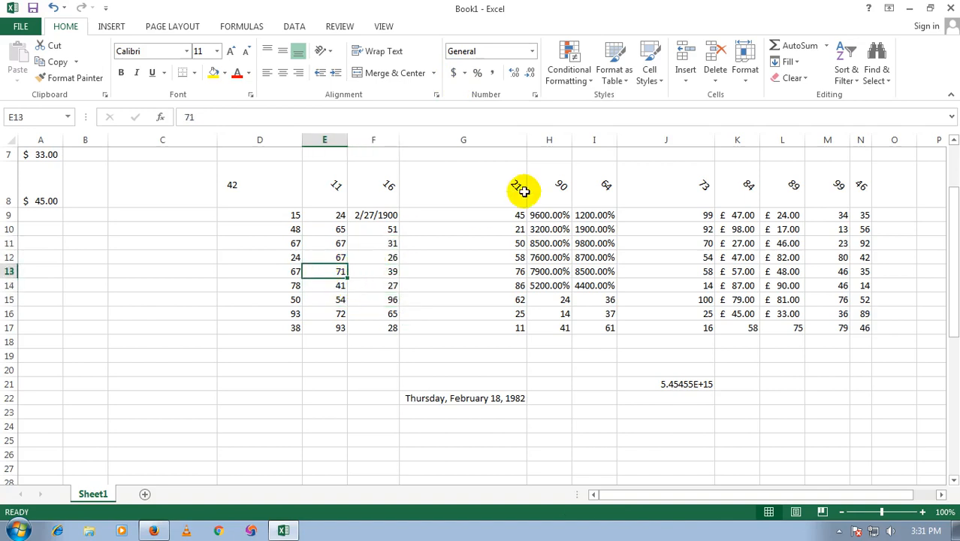
left_click(330, 254)
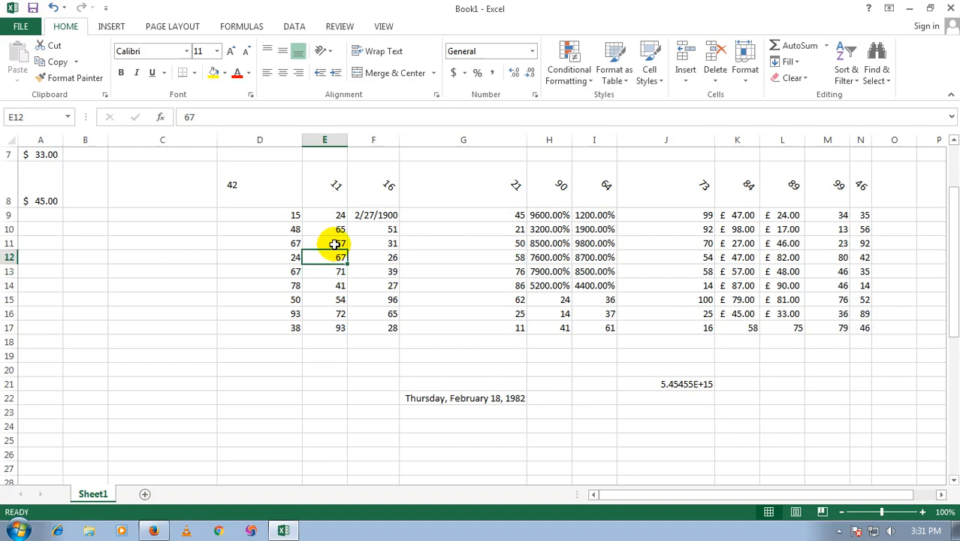
left_click(335, 243)
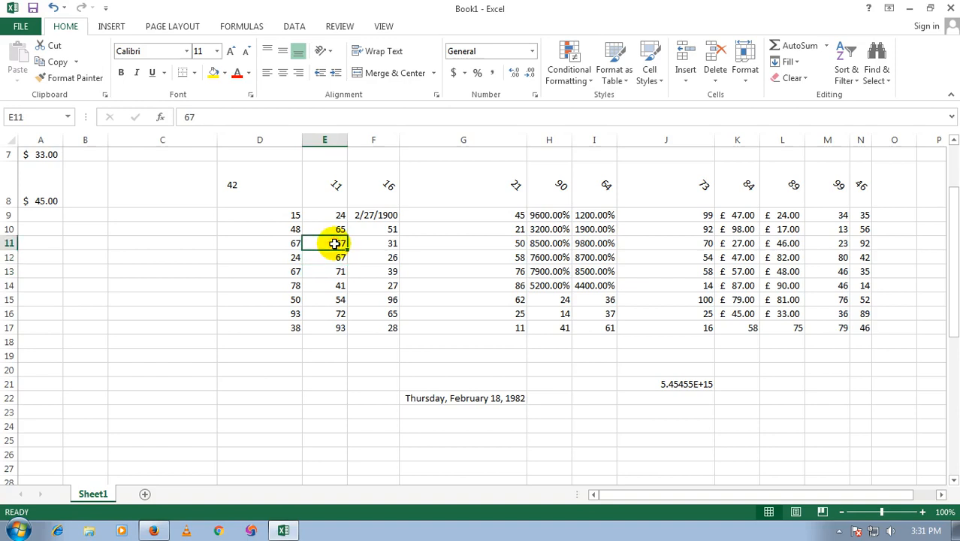
- Format the range E9:E17 as Accounting with the Nepali (India) currency symbol, chosen from the additional accounting formats
left_click_drag(334, 216, 340, 329)
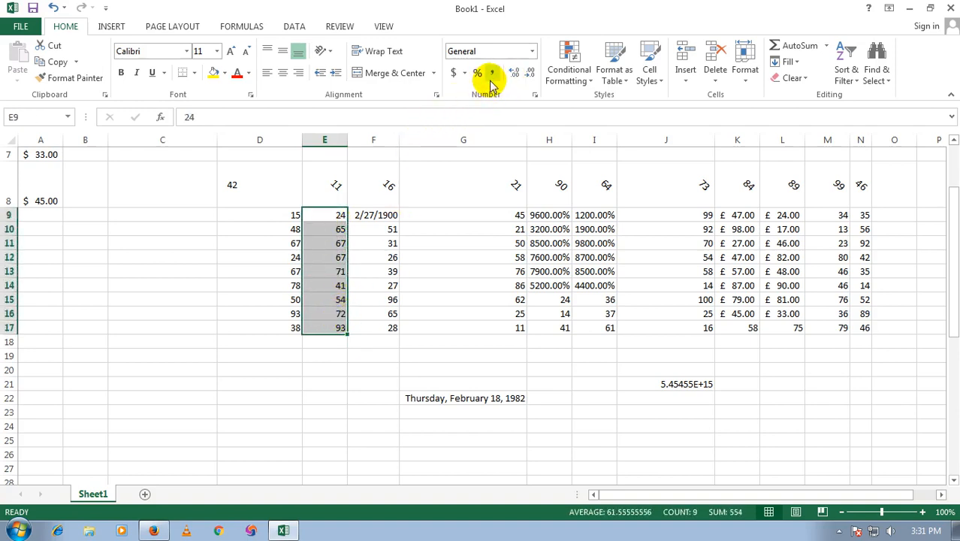
left_click(465, 73)
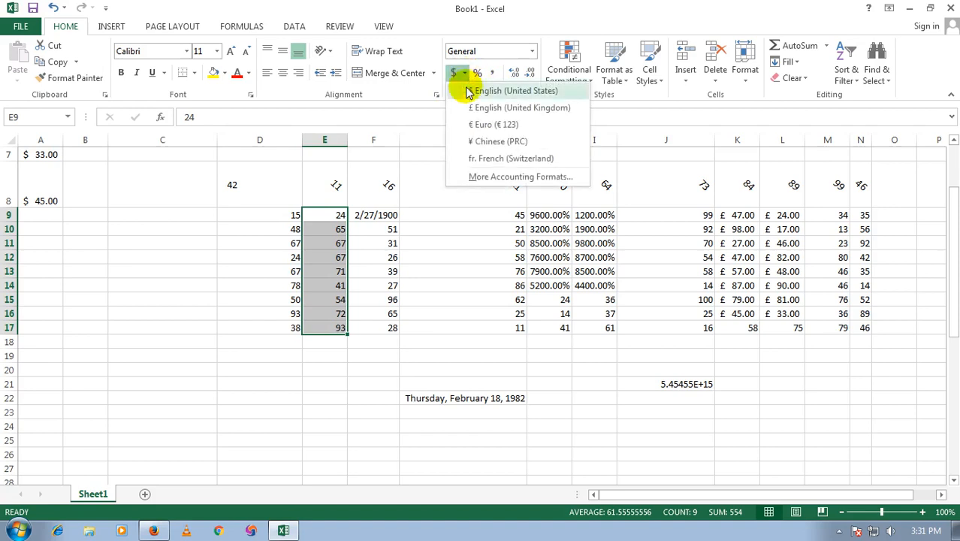
left_click(482, 178)
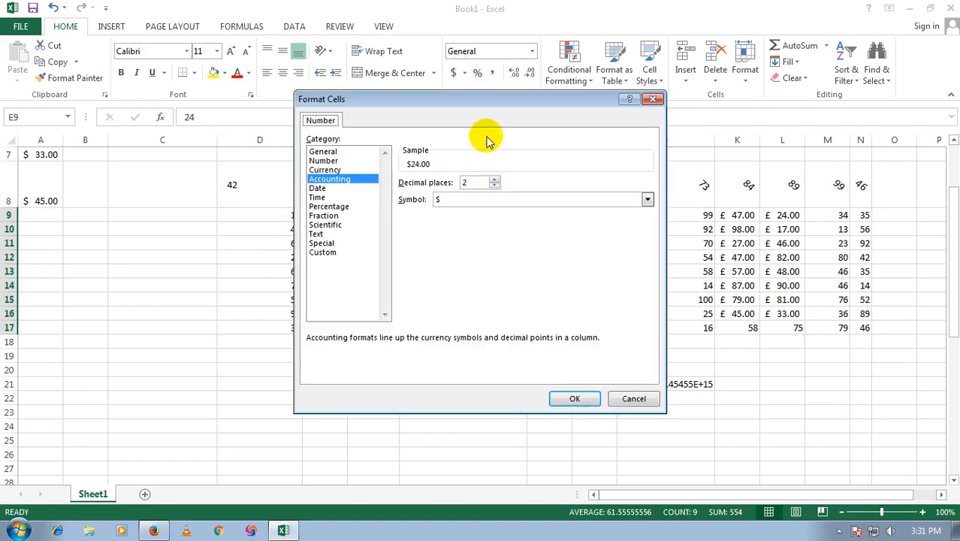
left_click_drag(487, 100, 558, 108)
left_click(553, 201)
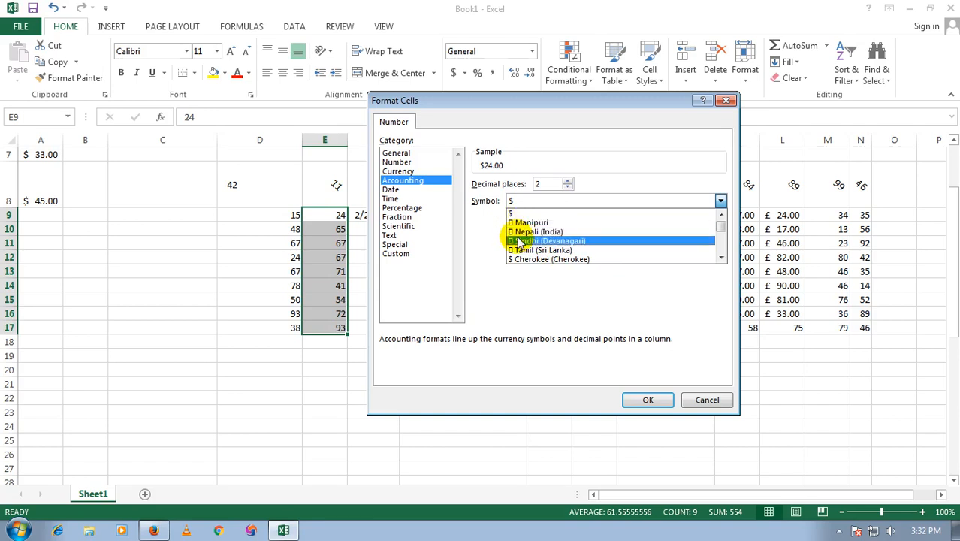
left_click(514, 233)
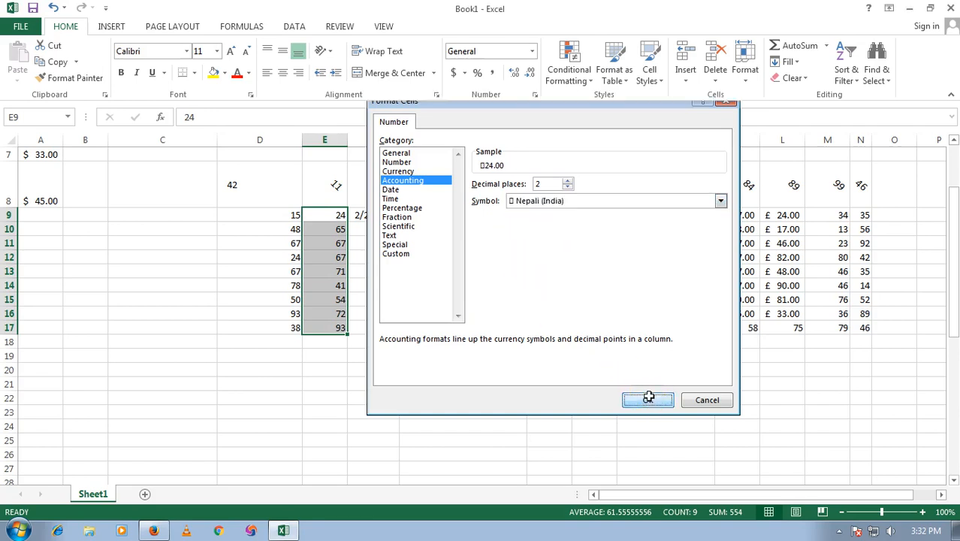
left_click(649, 399)
left_click(284, 257)
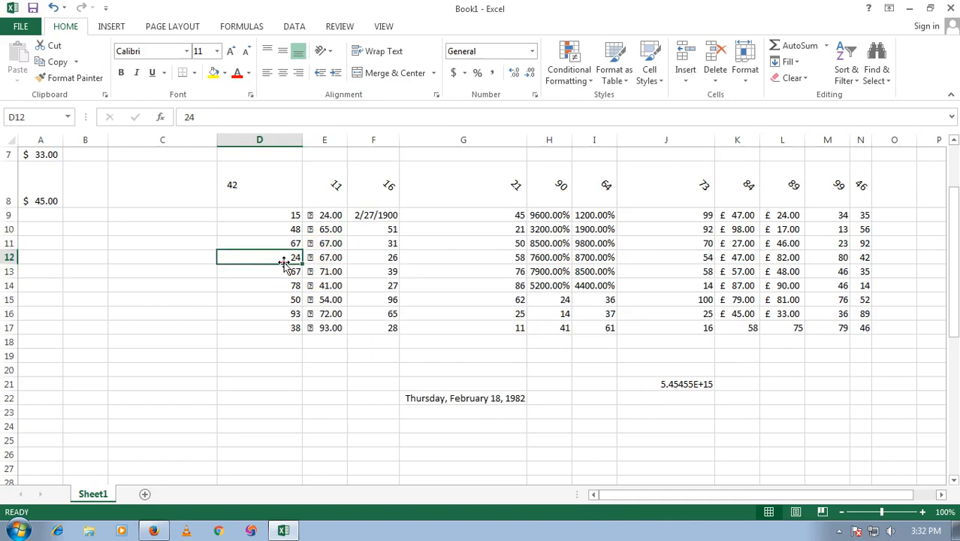
left_click(293, 285)
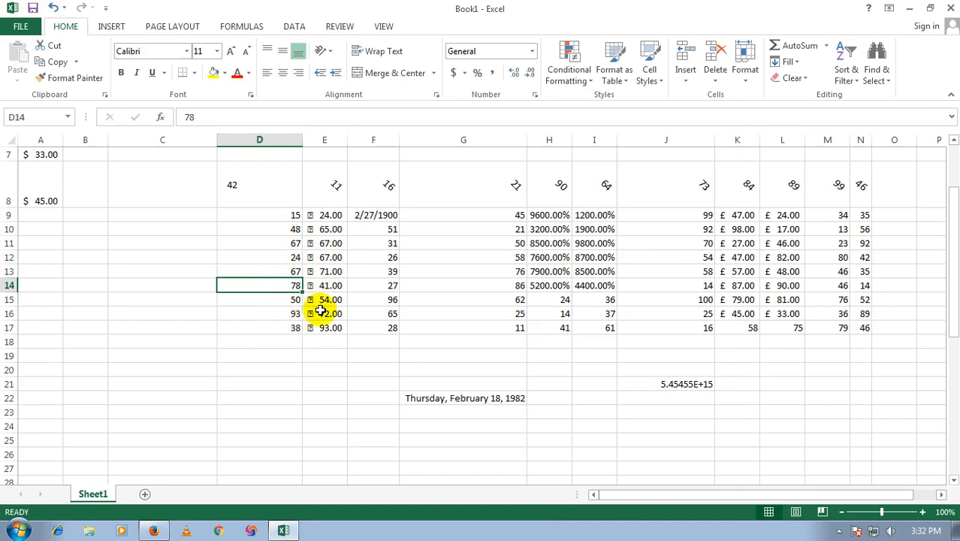
left_click(323, 285)
left_click(172, 241)
- Enter a backtick character in cell B11
left_click(85, 243)
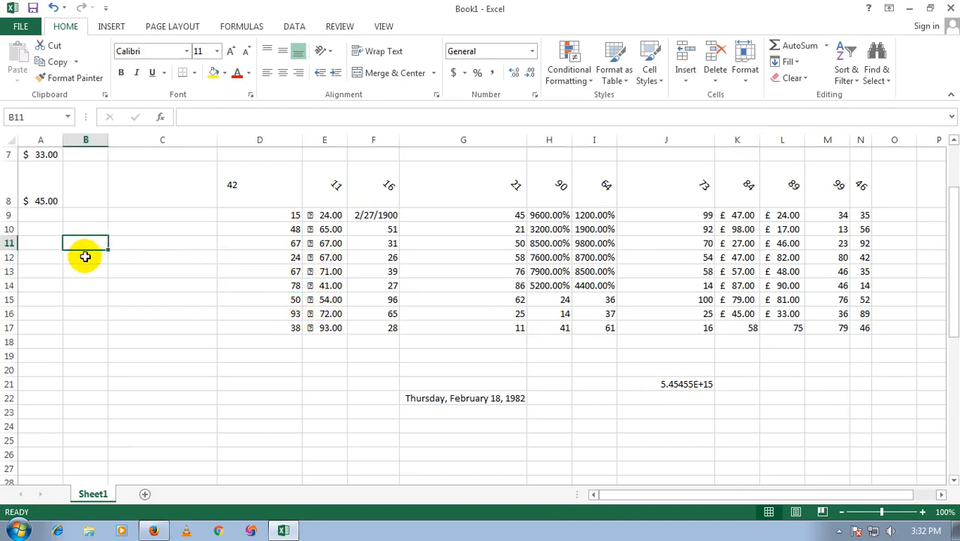
type("`")
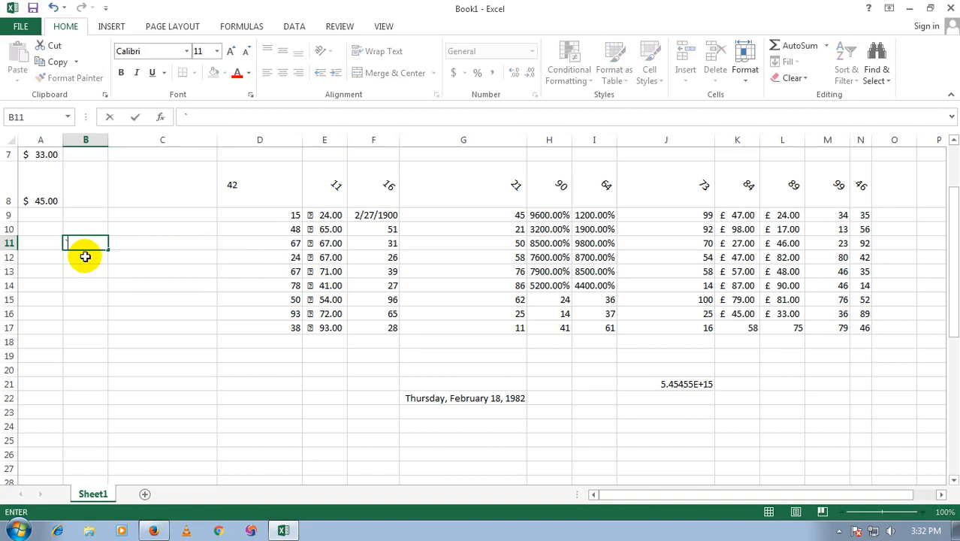
left_click(94, 297)
left_click(91, 241)
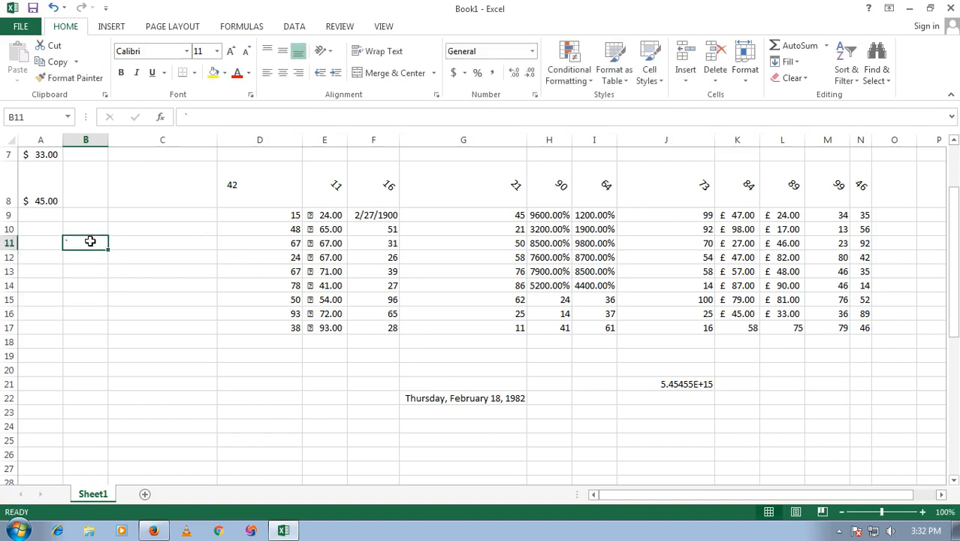
left_click(172, 51)
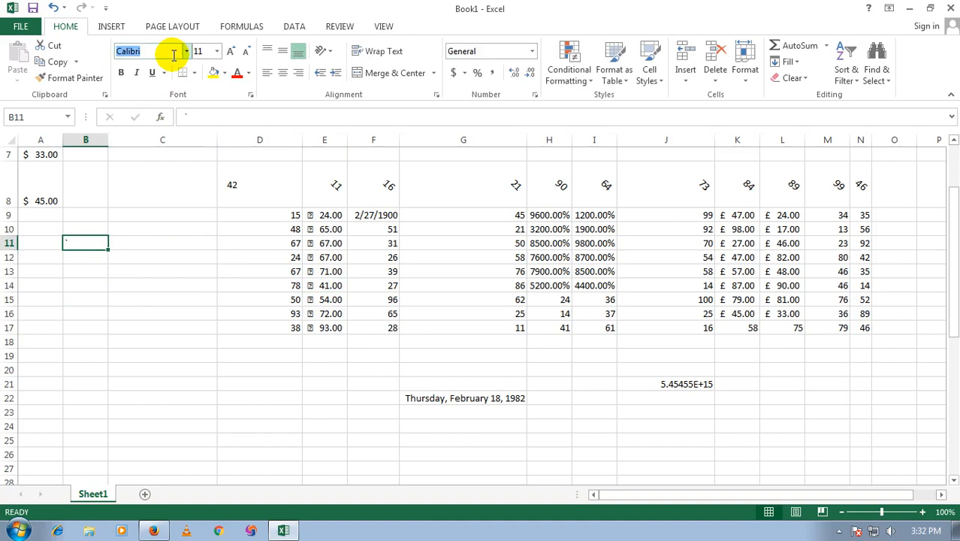
type("Ru")
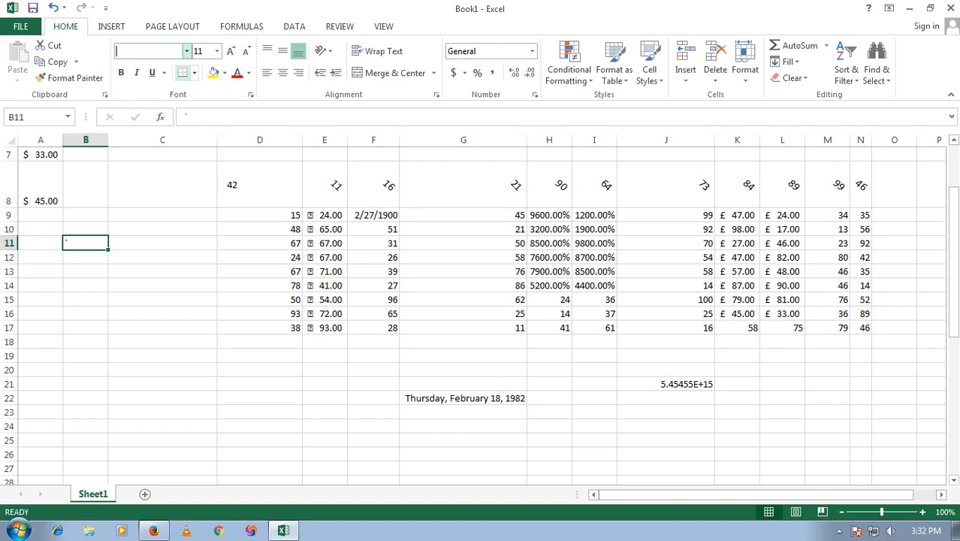
left_click(283, 272)
left_click(336, 272)
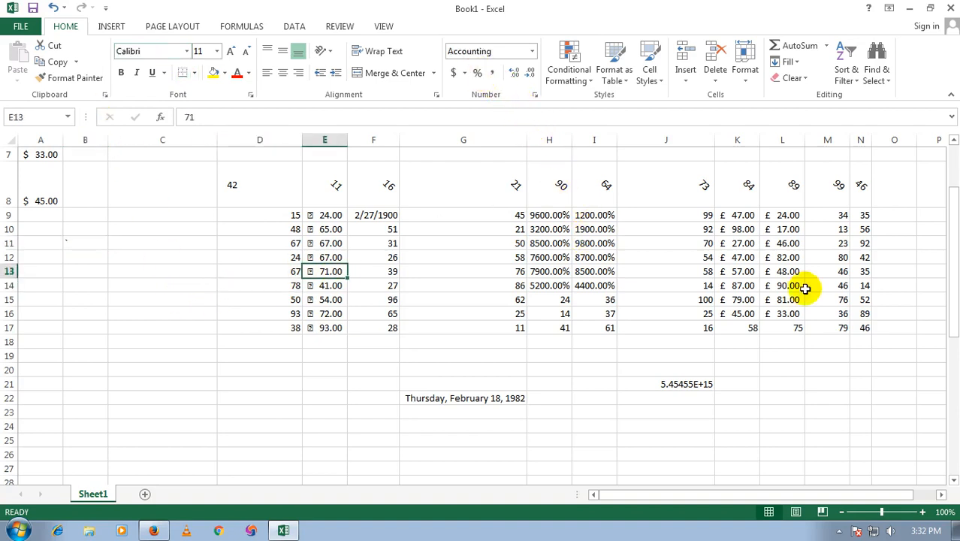
left_click(785, 241)
- Apply the Percent Style to cells F11:F12 and change it to the Comma Style
left_click_drag(380, 243, 387, 258)
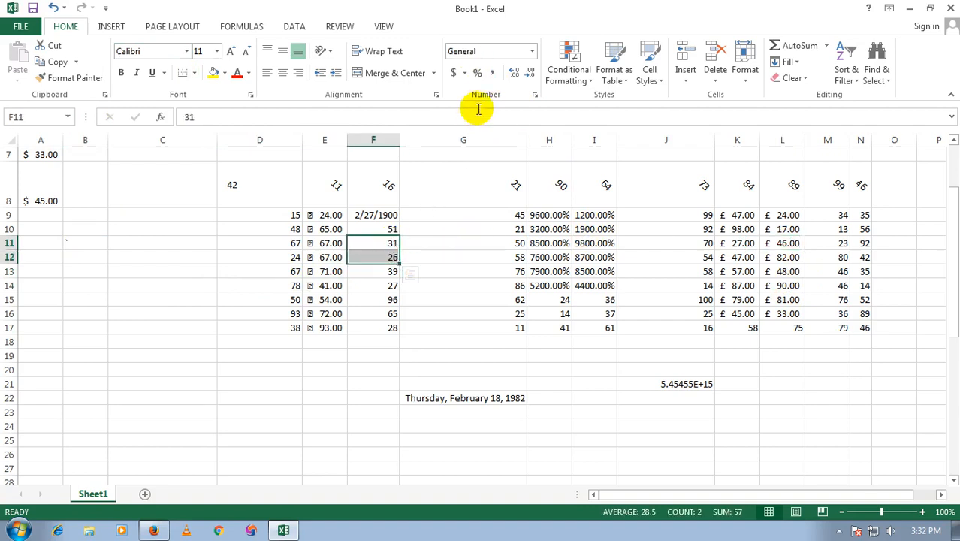
left_click(479, 75)
left_click(494, 73)
- Increase the number of decimal places in cells F11:F12 several times and reduce it to one decimal place
left_click(514, 74)
left_click(514, 74)
left_click(514, 74)
left_click(514, 74)
left_click(531, 75)
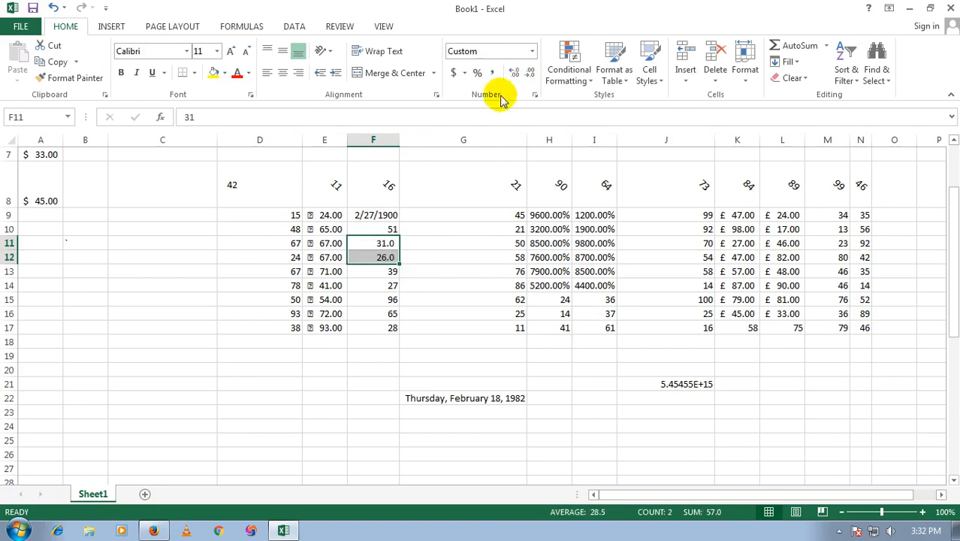
- Review the preset number formats available for cell H11 without changing its format
left_click(543, 244)
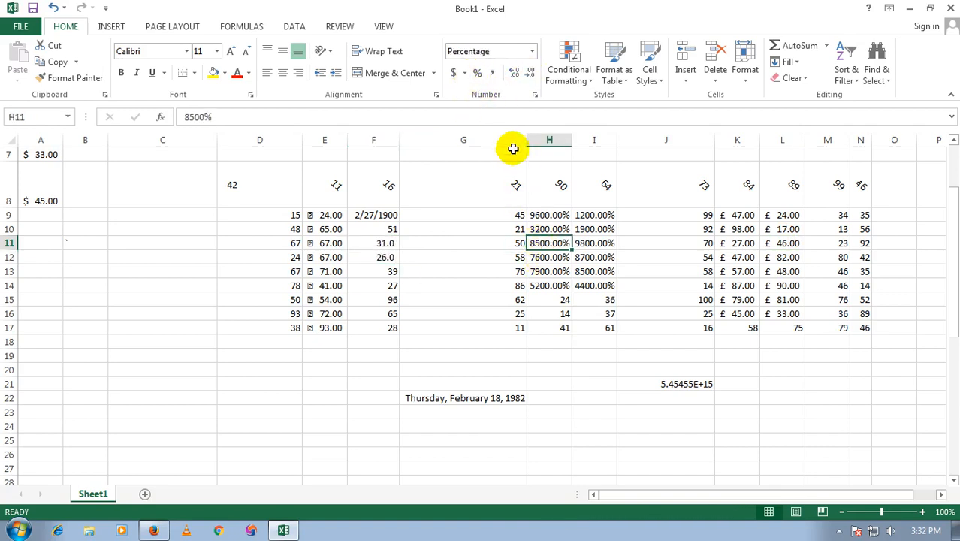
left_click(531, 52)
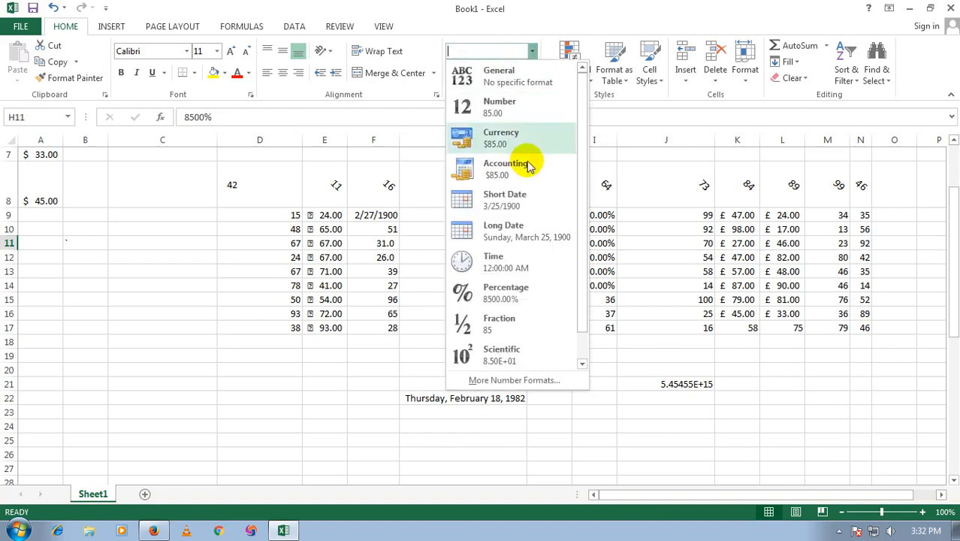
scroll(530, 323, "down", 1)
left_click(617, 286)
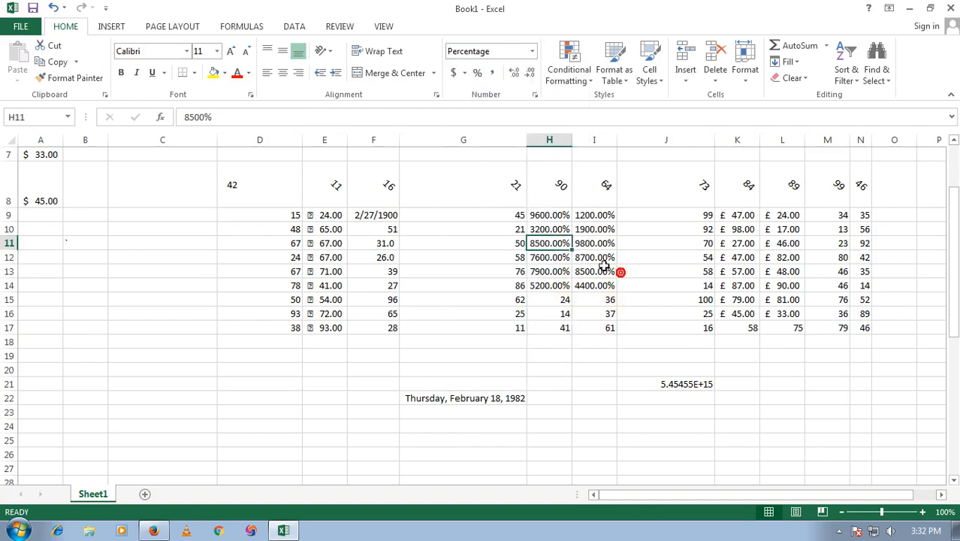
- Browse the Custom number format codes for cell I12 in the Format Cells dialog and close it without applying any
left_click(590, 257)
left_click(535, 94)
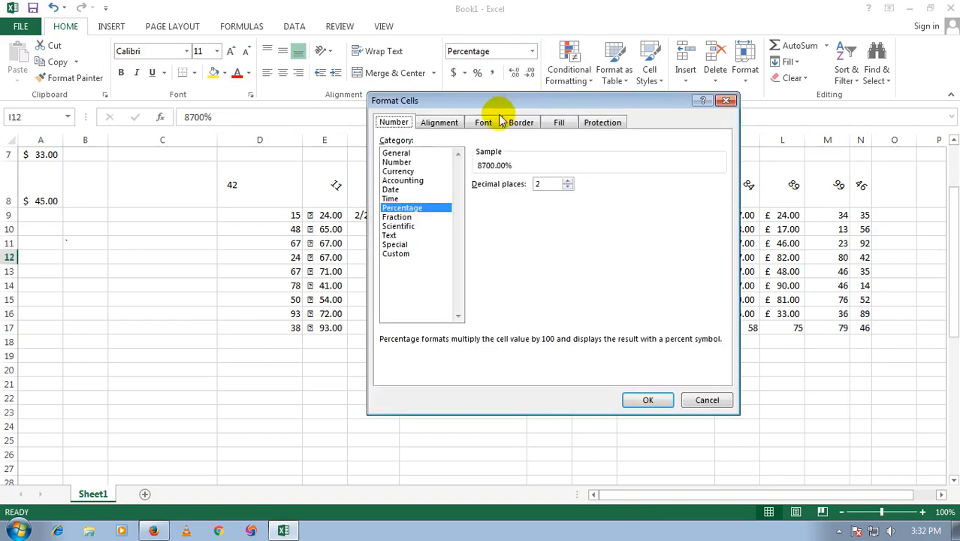
left_click(398, 253)
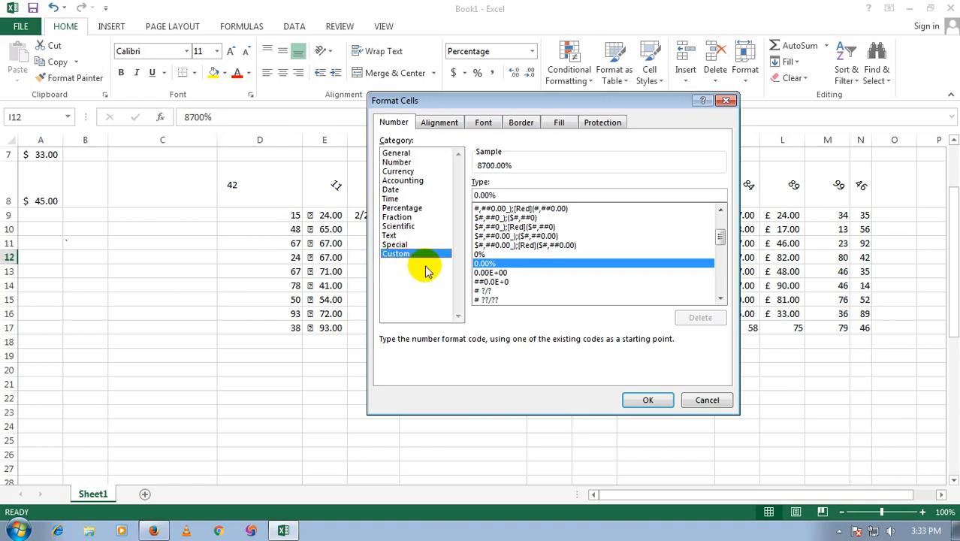
left_click(492, 217)
scroll(493, 248, "down", 3)
scroll(494, 248, "up", 3)
scroll(493, 248, "down", 3)
left_click(707, 401)
left_click(480, 302)
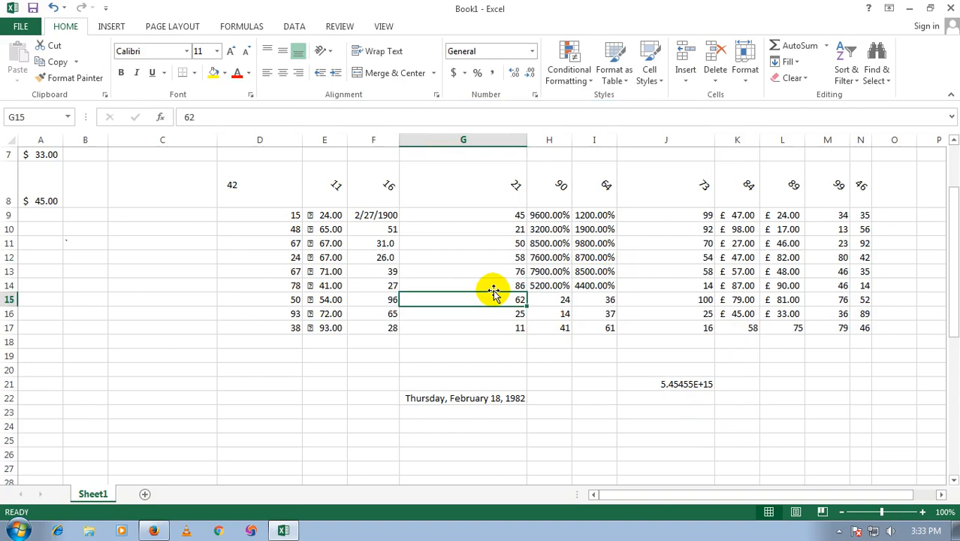